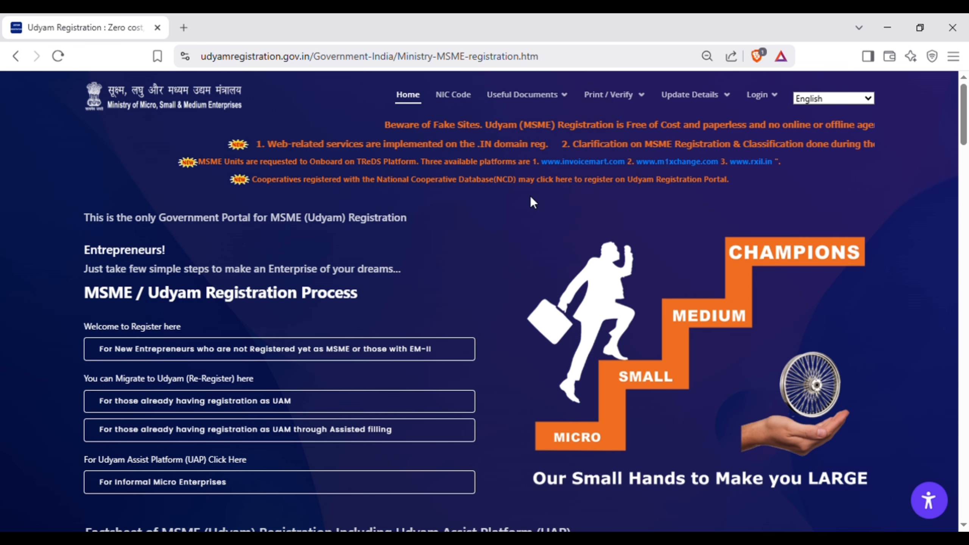
# - Open the new-entrepreneur form, enter the Aadhaar number, and type the name as per Aadhaar
pyautogui.click(338, 360)
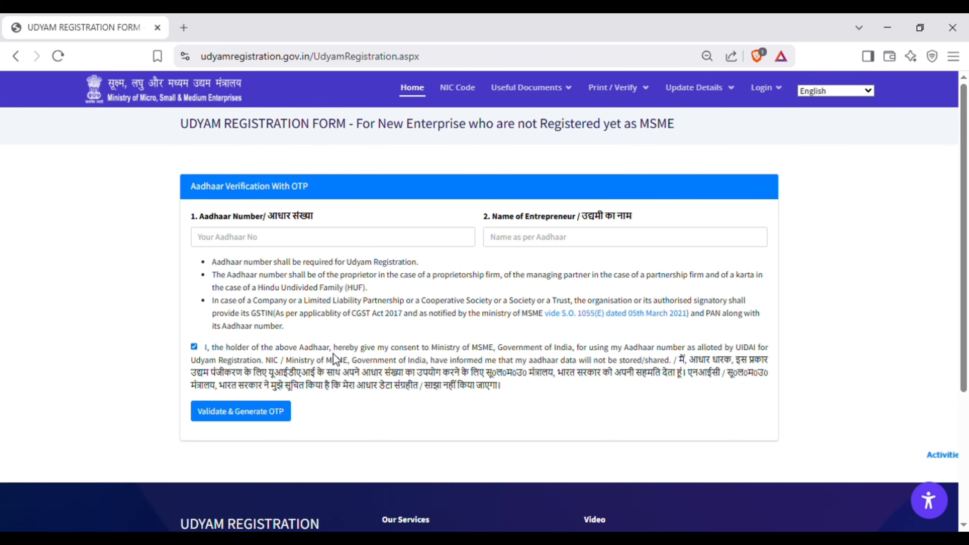
pyautogui.click(278, 240)
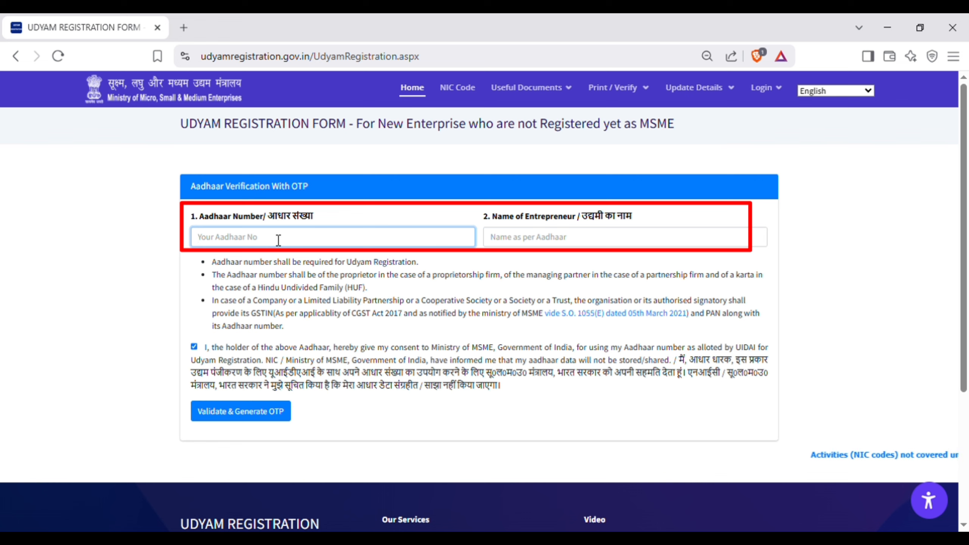
pyautogui.write('30')
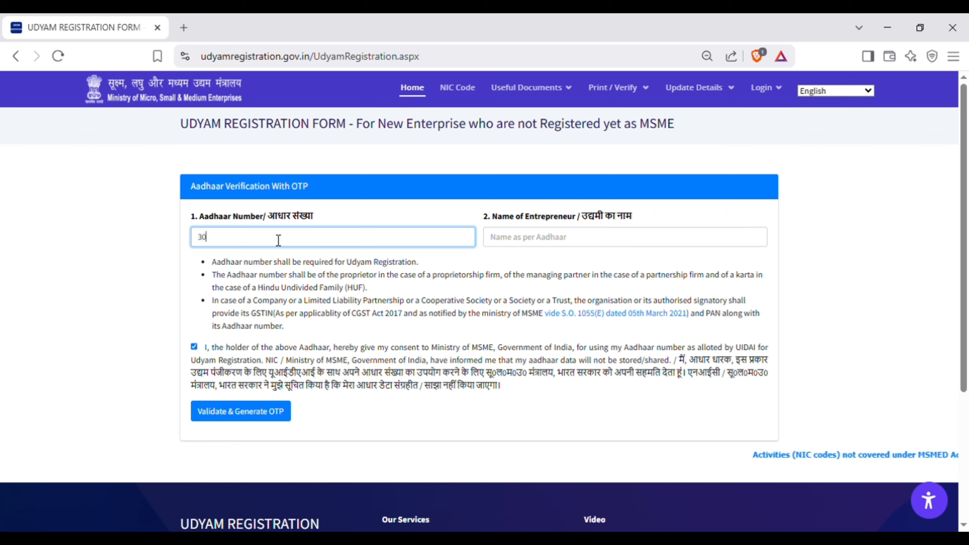
pyautogui.write('?????')
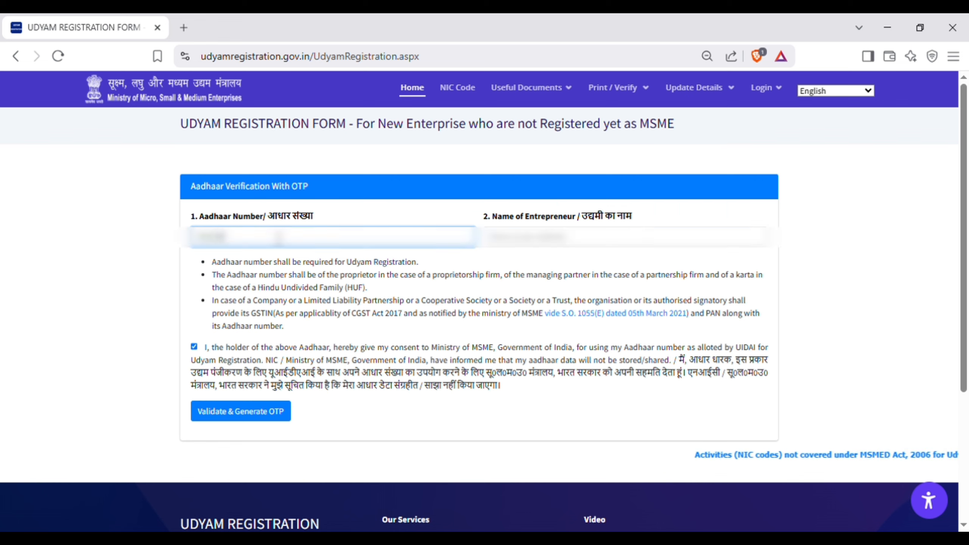
pyautogui.write('???')
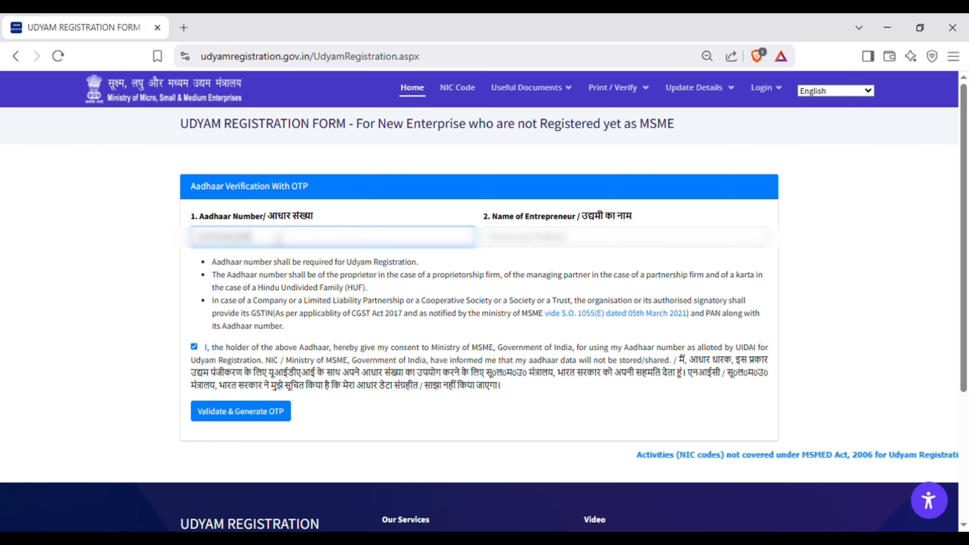
pyautogui.click(509, 245)
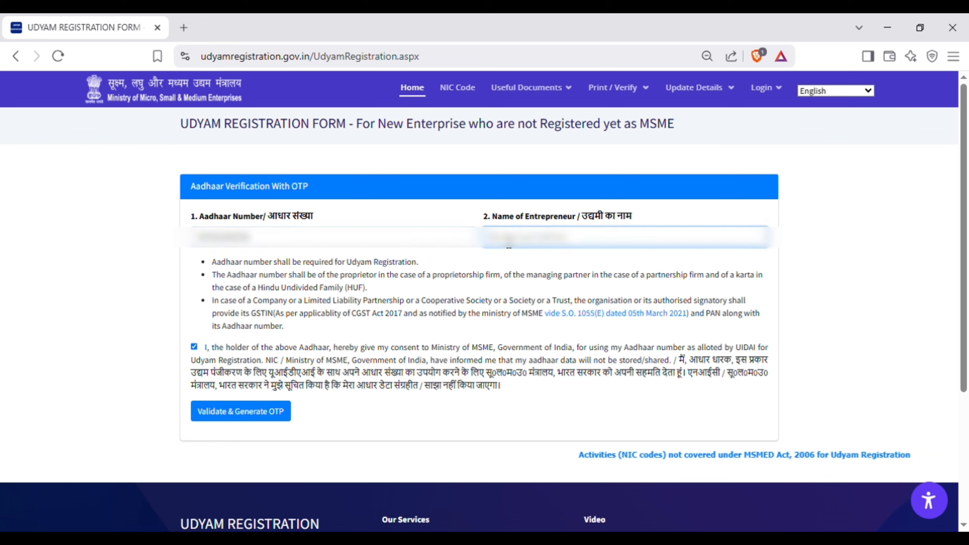
pyautogui.write('???')
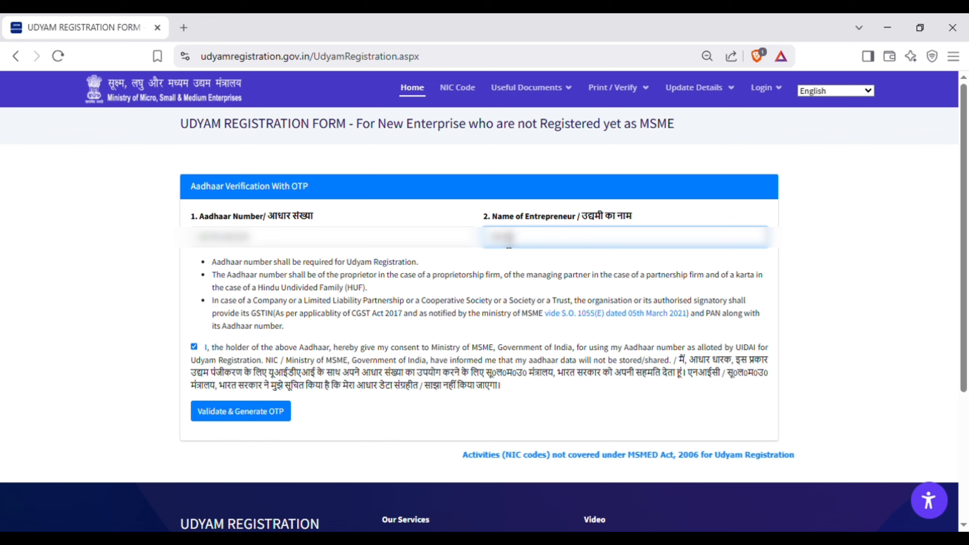
pyautogui.write('???????')
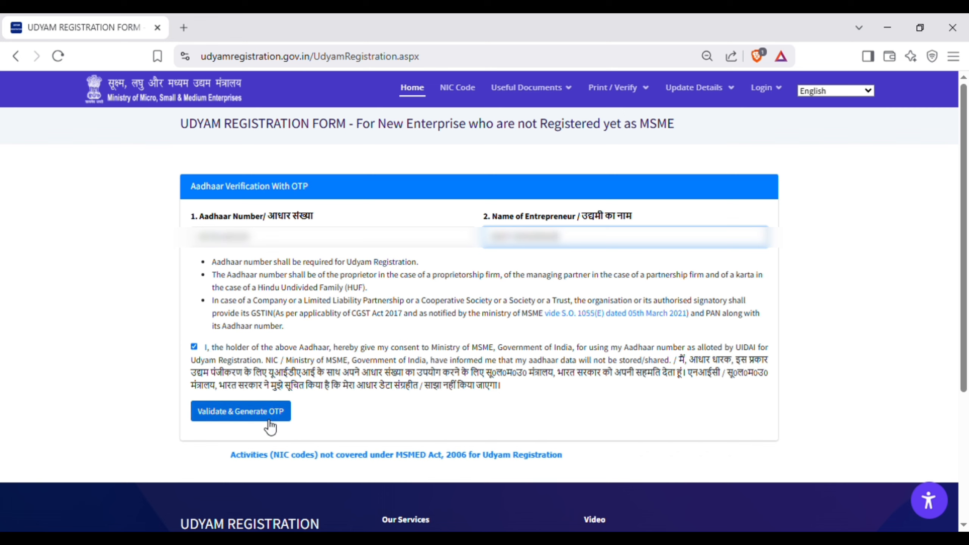
# - Generate an OTP for the Aadhaar and validate it with the received code
pyautogui.click(242, 412)
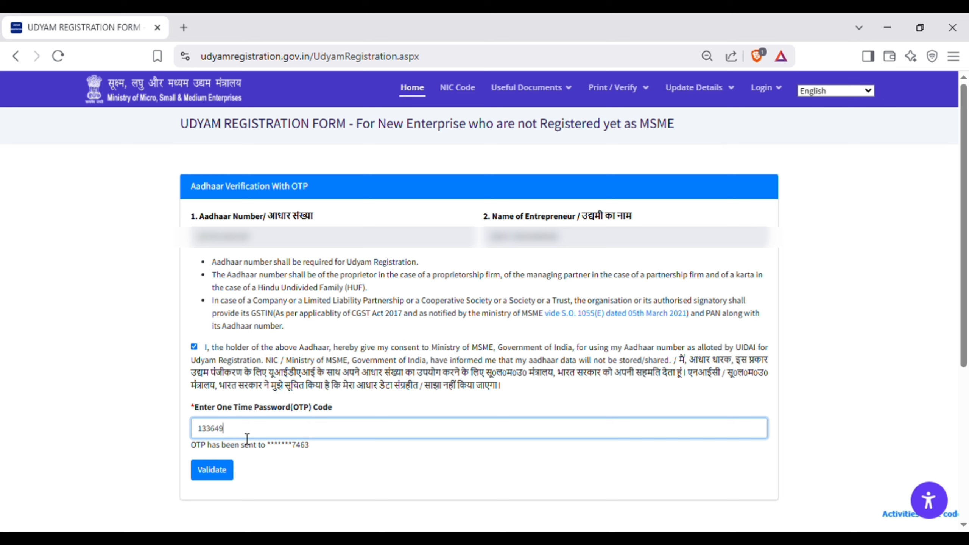
pyautogui.click(212, 476)
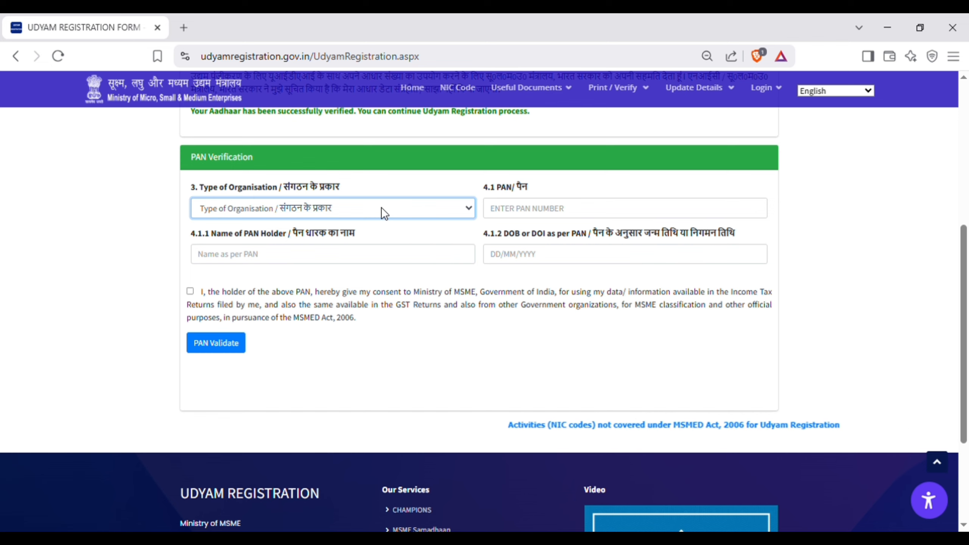
# - Enter the proprietor's PAN, give consent, validate it, and continue to the ITR/GSTIN questions
pyautogui.click(547, 184)
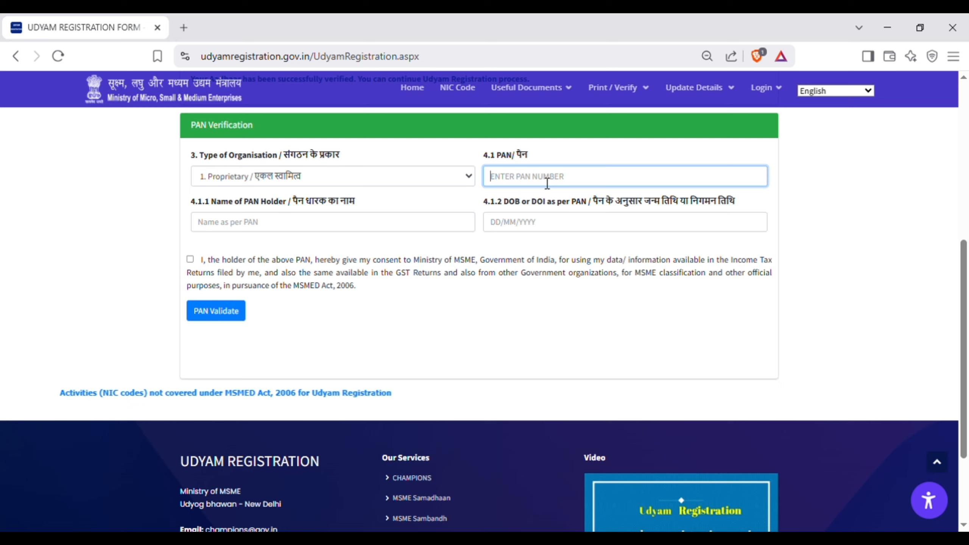
pyautogui.write('FR')
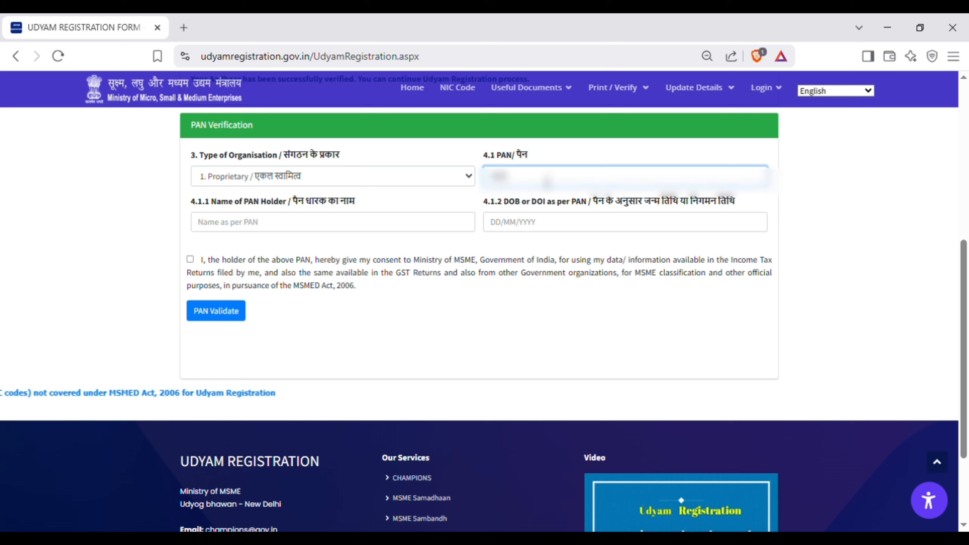
pyautogui.write('**')
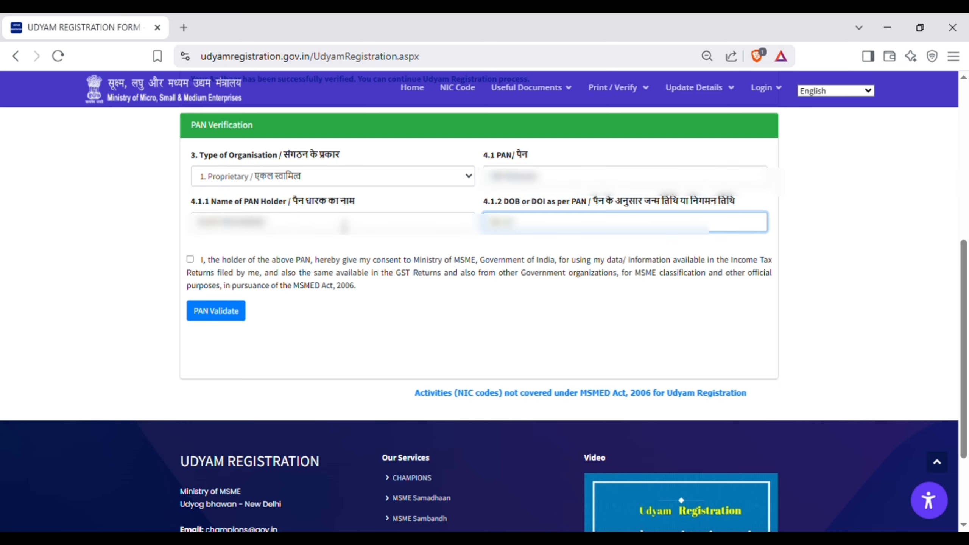
pyautogui.write('****')
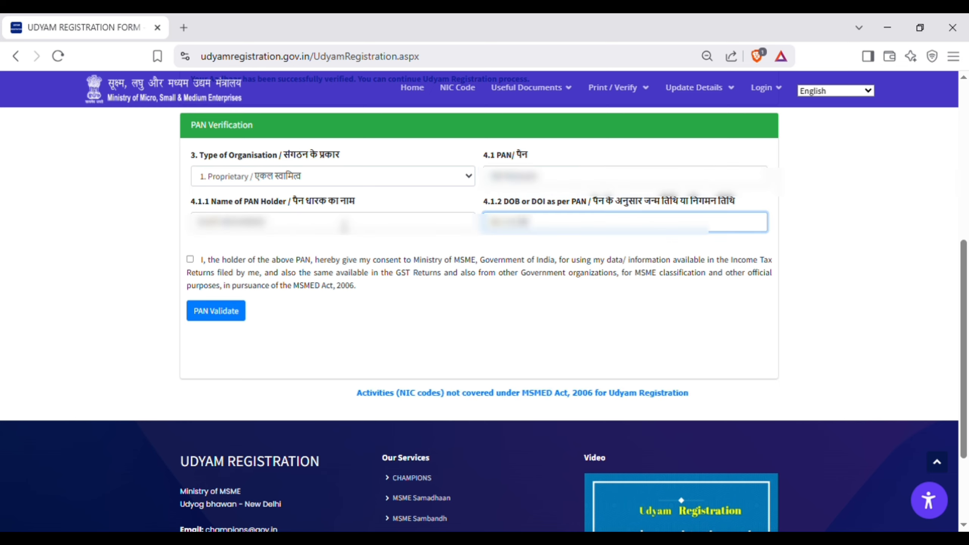
pyautogui.click(190, 260)
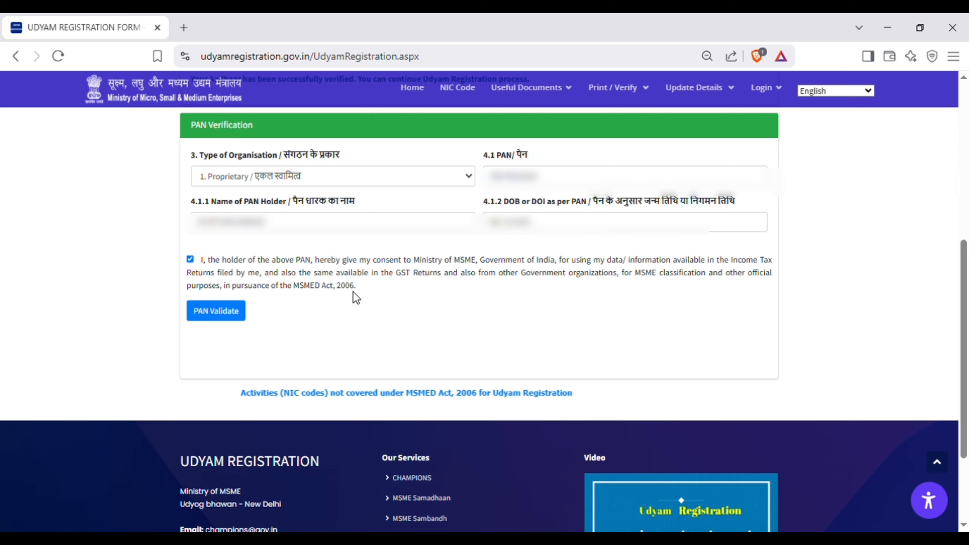
pyautogui.click(215, 311)
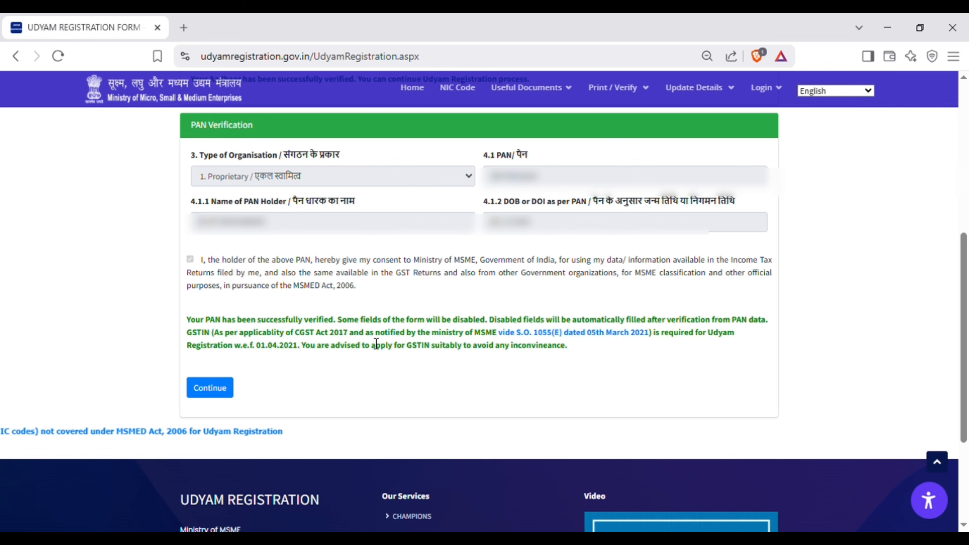
pyautogui.click(217, 393)
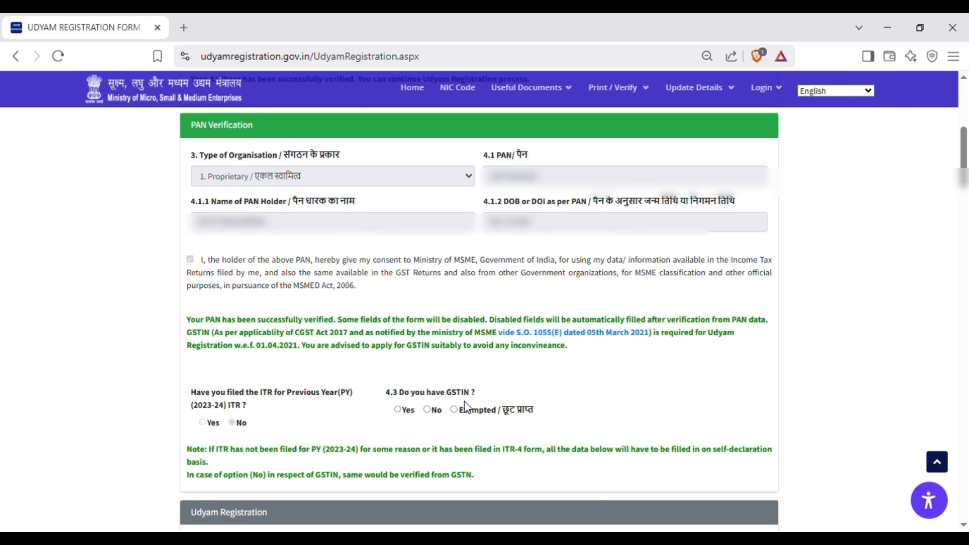
# - Answer No to having a GSTIN and fill in the entrepreneur's e-mail address
pyautogui.click(427, 410)
pyautogui.scroll(-10, 424, 411)
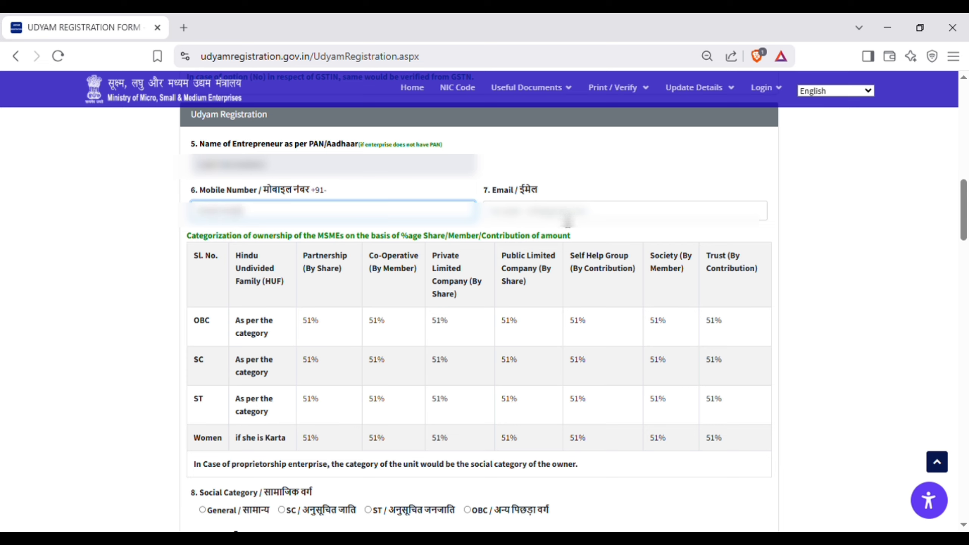
pyautogui.click(567, 218)
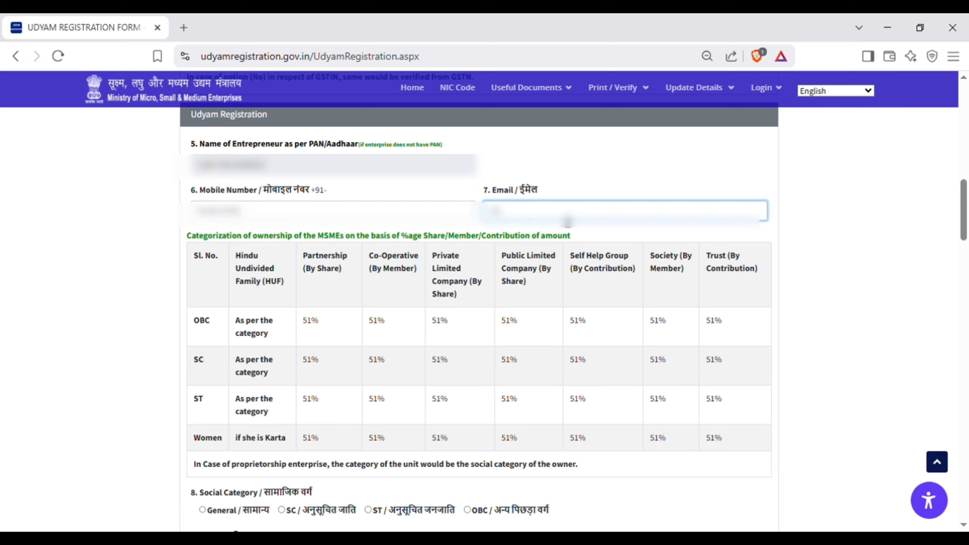
pyautogui.press('BackSpace')
pyautogui.press('BackSpace')
pyautogui.press('BackSpace')
pyautogui.write('[unreadable][unreadable]')
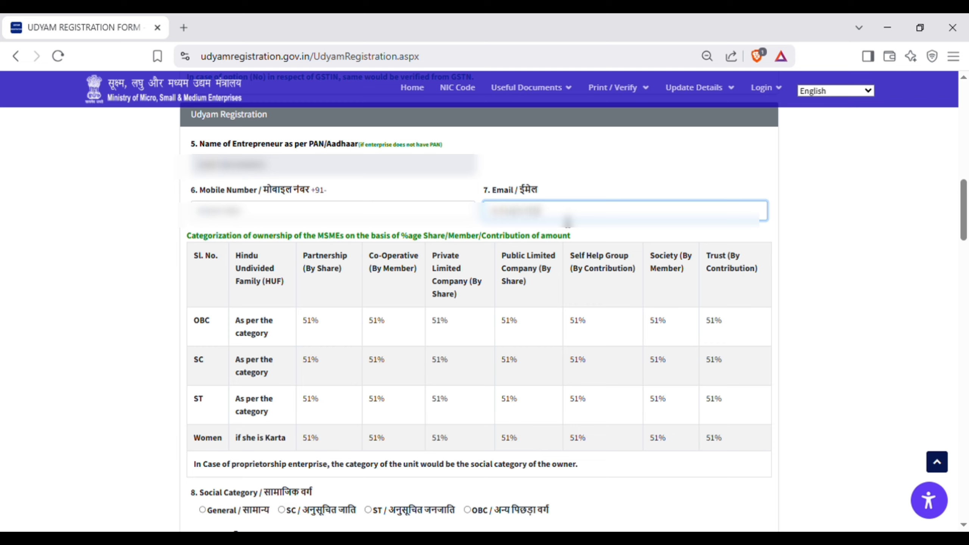
pyautogui.write('[unreadable][unreadable]')
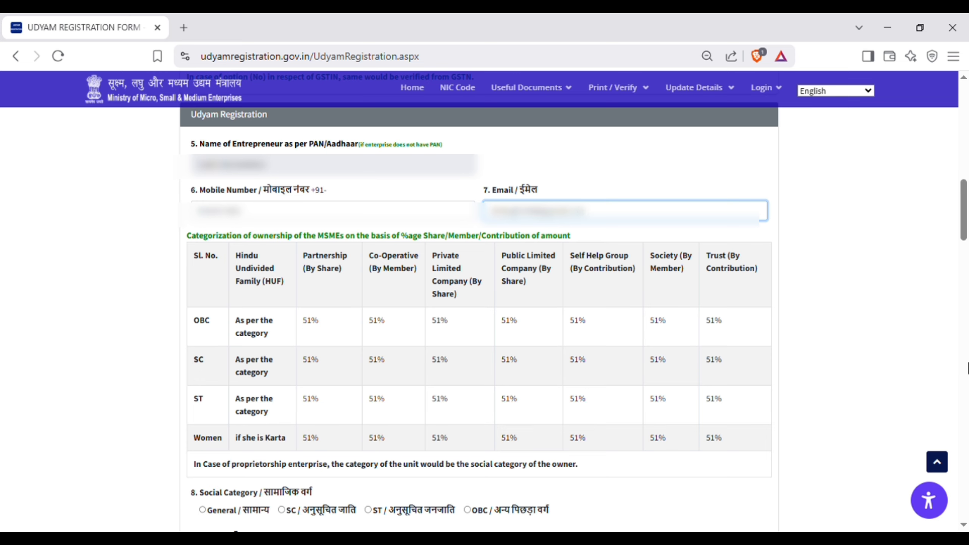
pyautogui.scroll(-10, 211, 150)
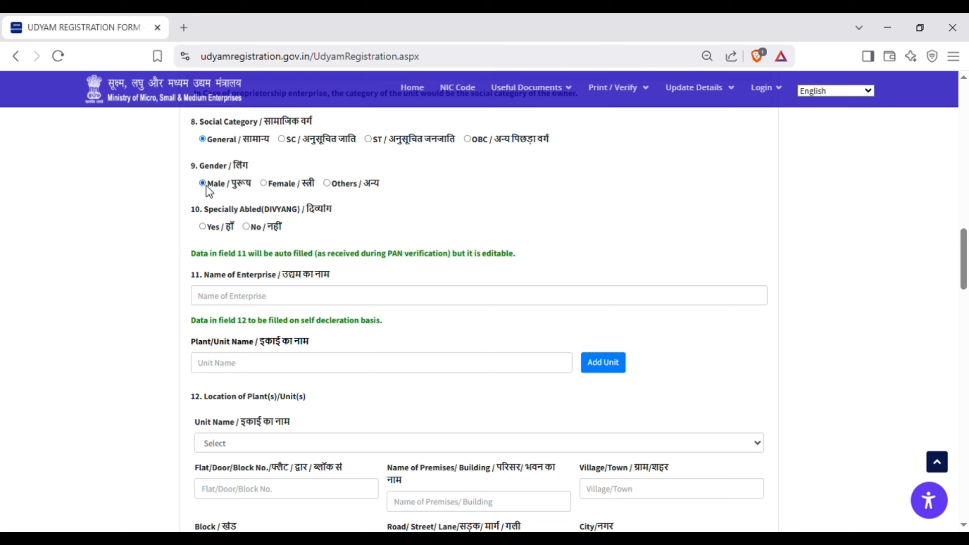
# - Mark the entrepreneur as not specially abled and name the enterprise BAG HOUSE
pyautogui.click(246, 227)
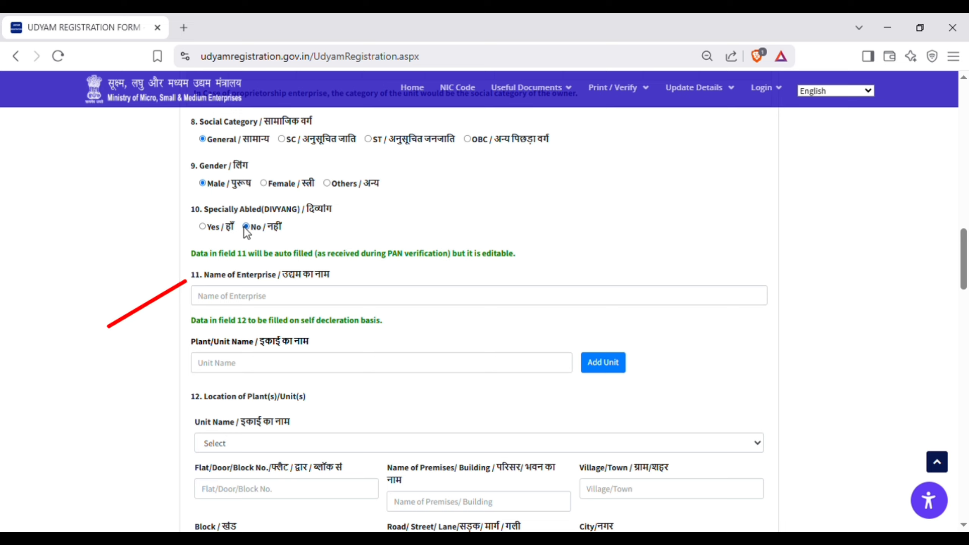
pyautogui.click(278, 298)
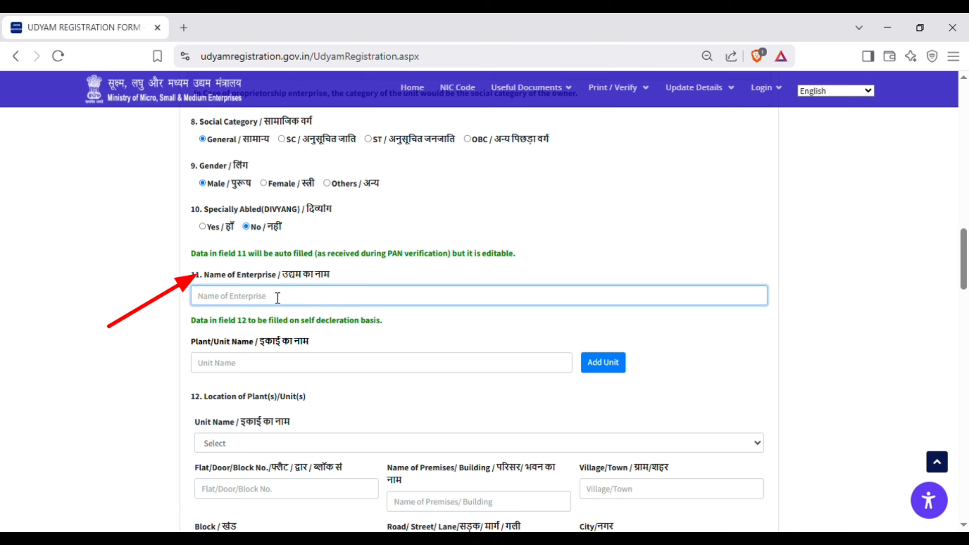
pyautogui.write('bag house')
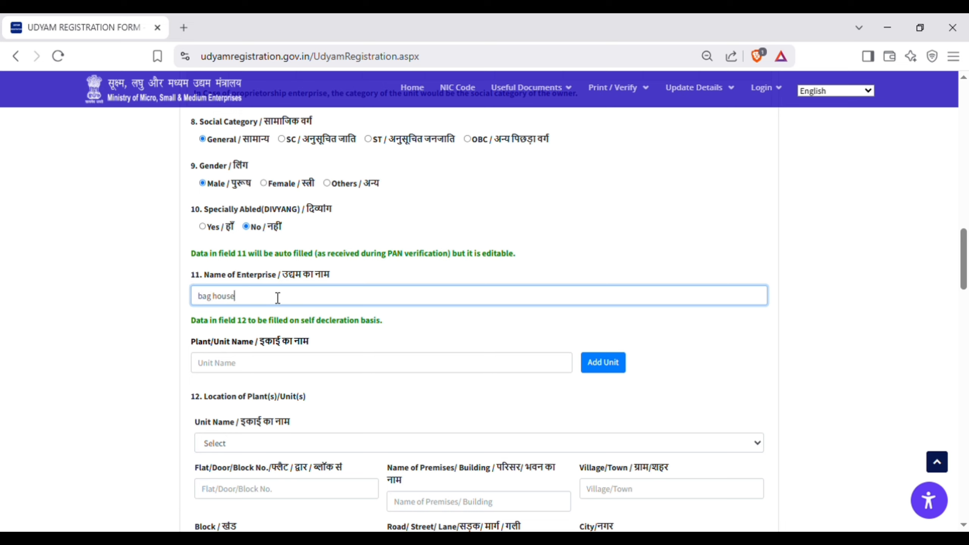
pyautogui.press('BackSpace')
pyautogui.press('BackSpace')
pyautogui.press('BackSpace')
pyautogui.press('BackSpace')
pyautogui.press('BackSpace')
pyautogui.press('BackSpace')
pyautogui.press('BackSpace')
pyautogui.press('BackSpace')
pyautogui.press('BackSpace')
pyautogui.write('BAG HOUSE')
# - Add BAG HOUSE as plant/unit entry 1
pyautogui.click(279, 363)
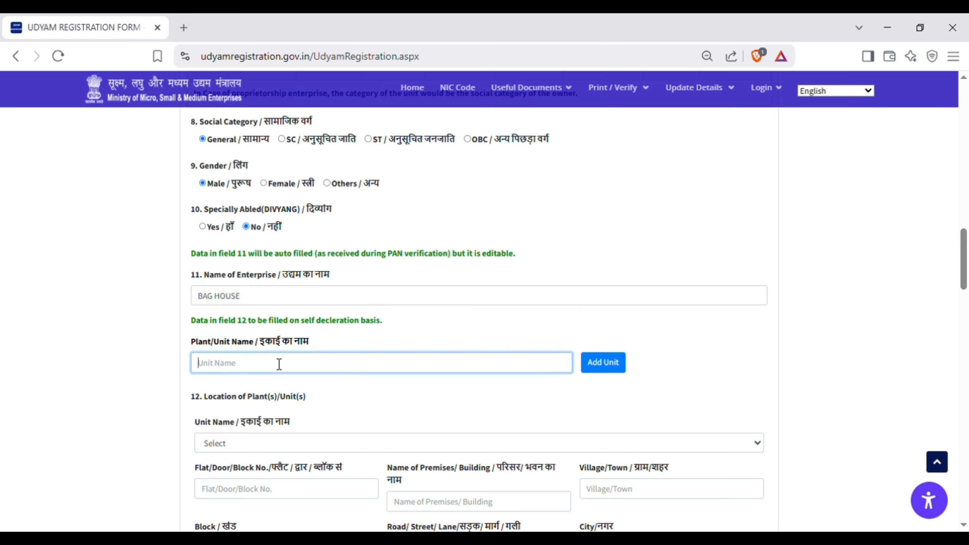
pyautogui.write('BAG HOUSE')
pyautogui.click(612, 364)
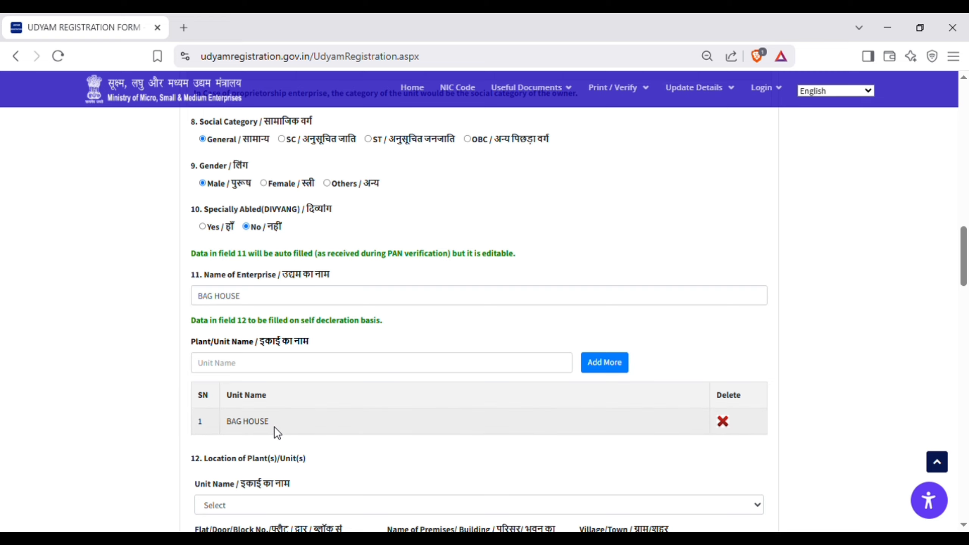
# - Add the BAG HOUSE plant address in Bilaspur district, Chhattisgarh, to the plant list
pyautogui.scroll(-8, 627, 260)
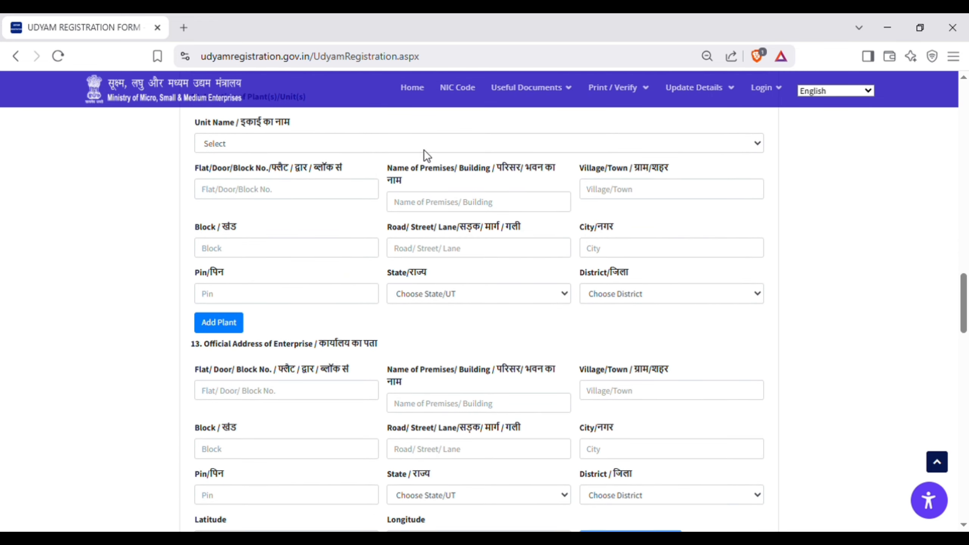
pyautogui.click(415, 138)
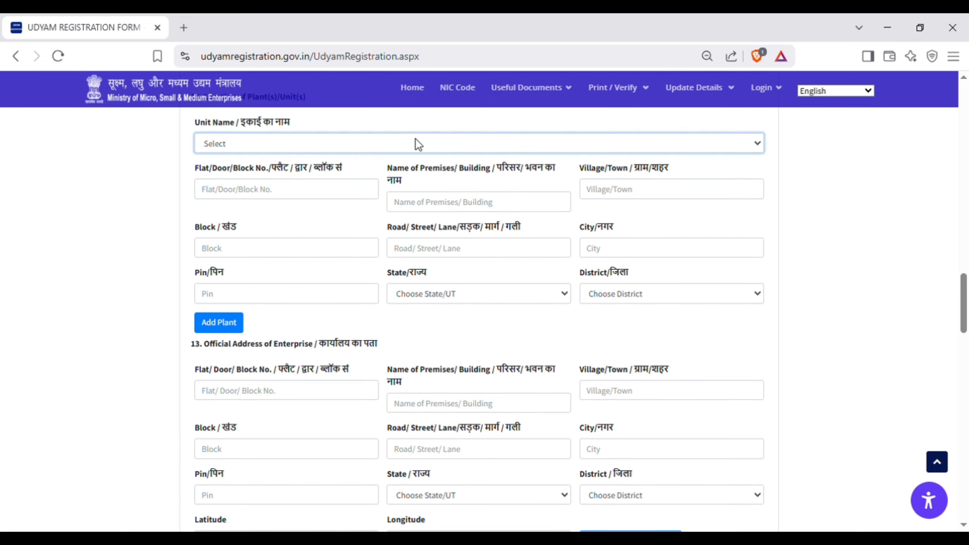
pyautogui.click(329, 183)
pyautogui.click(302, 198)
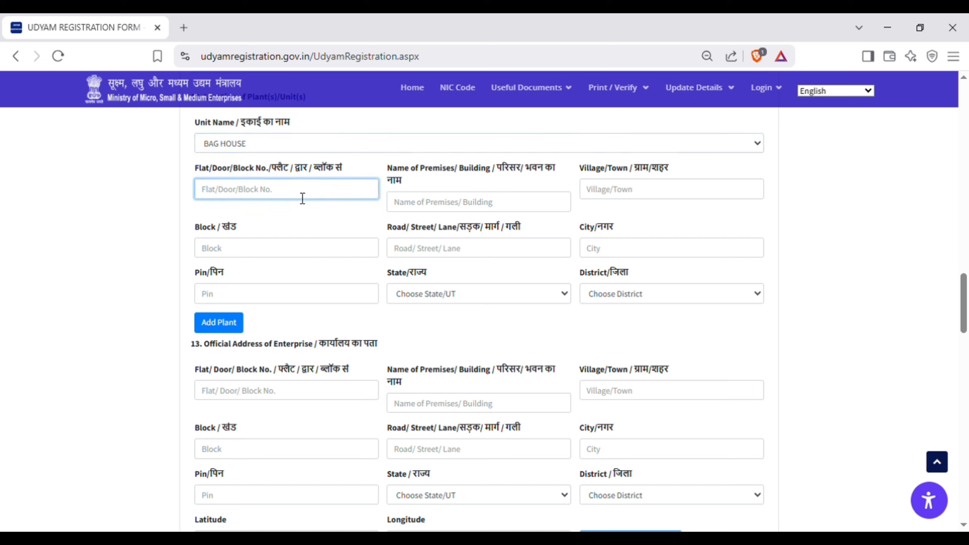
pyautogui.write('WARD 10')
pyautogui.press('Tab')
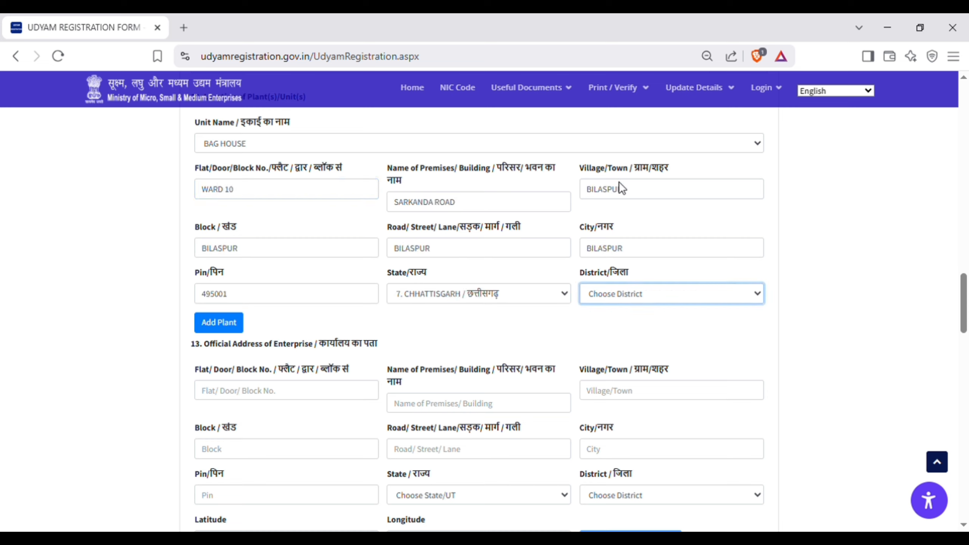
pyautogui.click(626, 138)
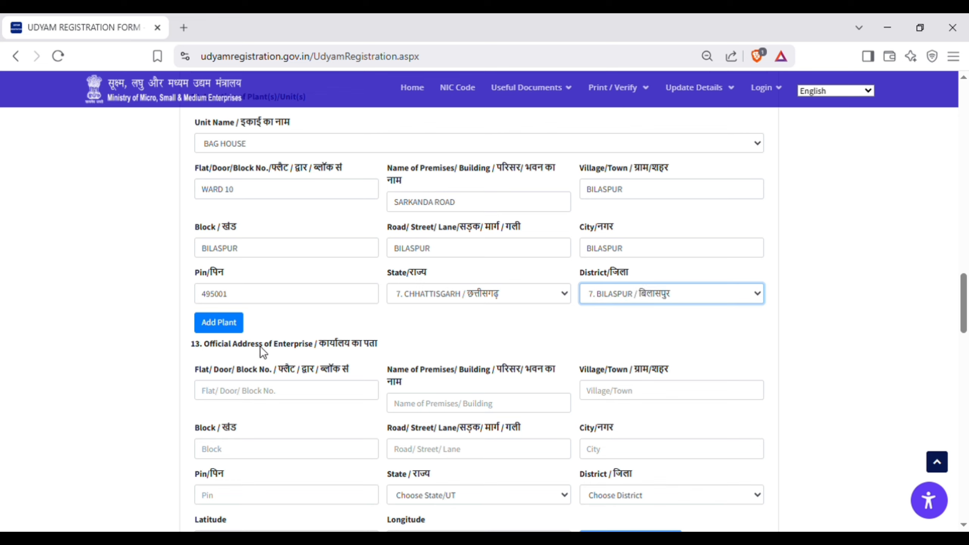
pyautogui.click(228, 329)
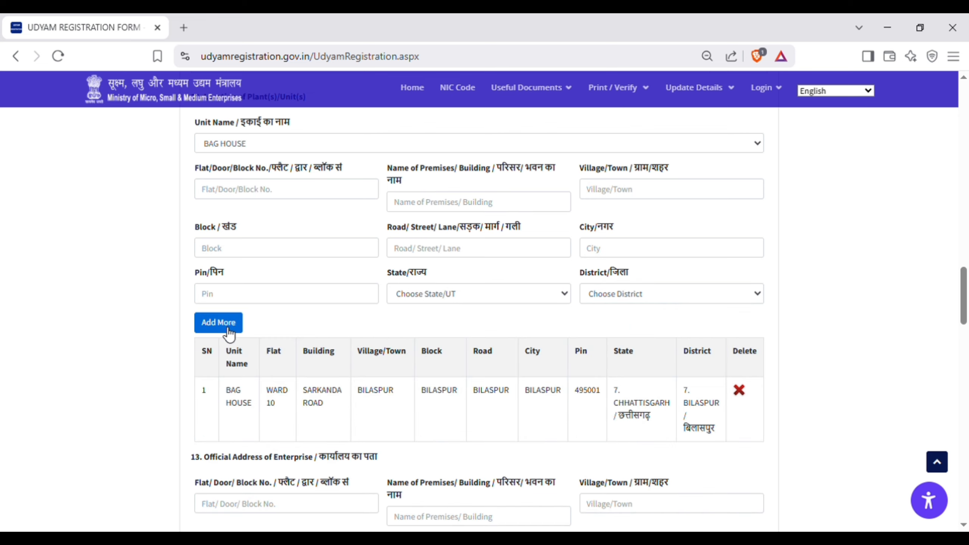
pyautogui.moveTo(964, 311); pyautogui.dragTo(967, 355)
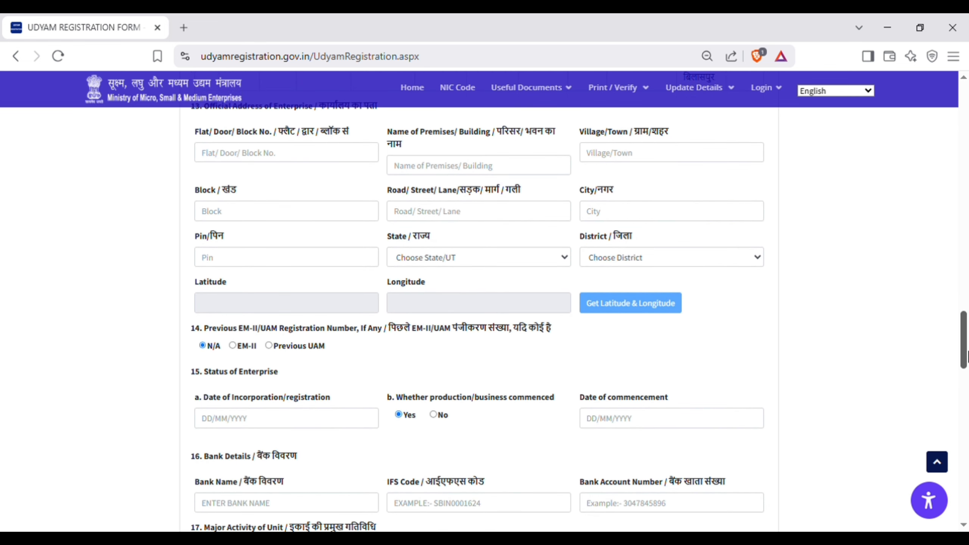
# - Enter the official address with district Bilaspur and fetch its latitude and longitude
pyautogui.click(325, 161)
pyautogui.write('WARD 10')
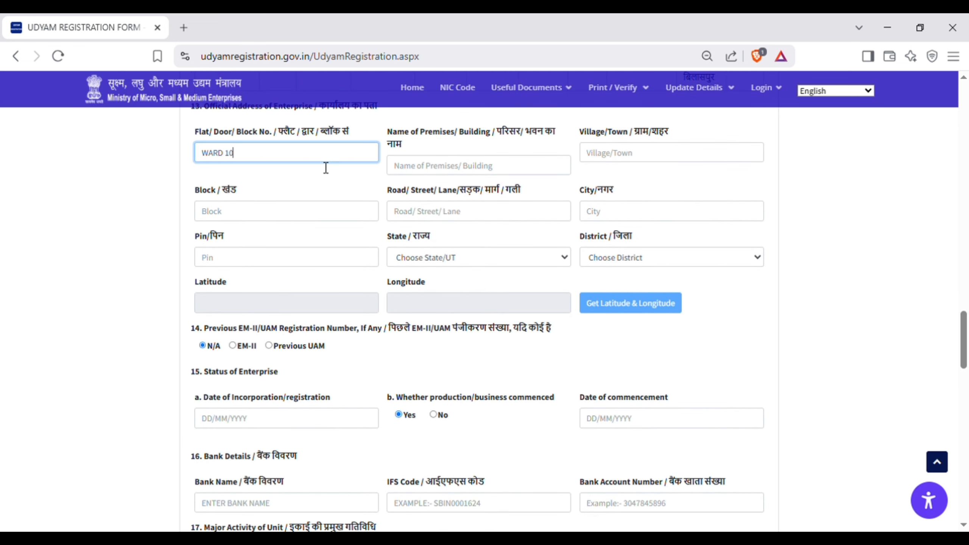
pyautogui.press('Tab')
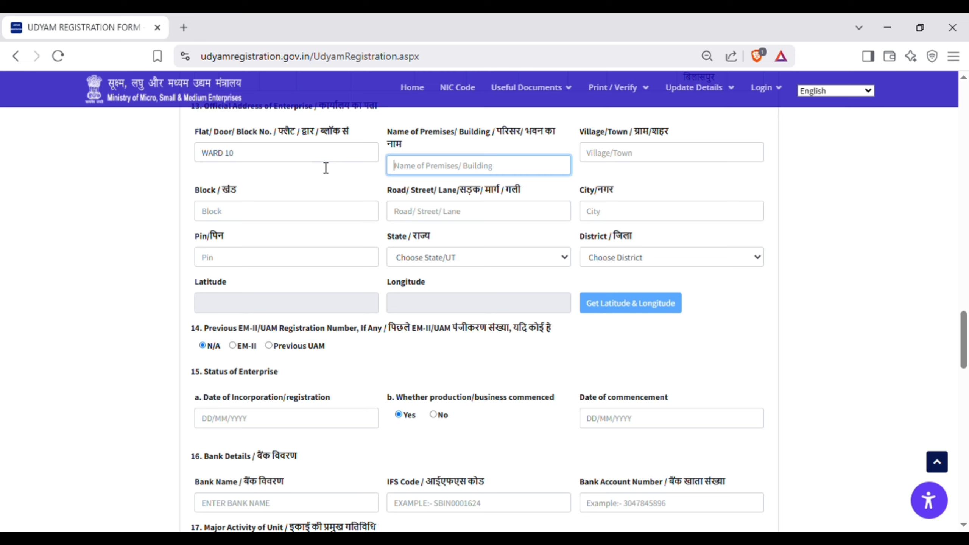
pyautogui.write('SARKANDA ROAD')
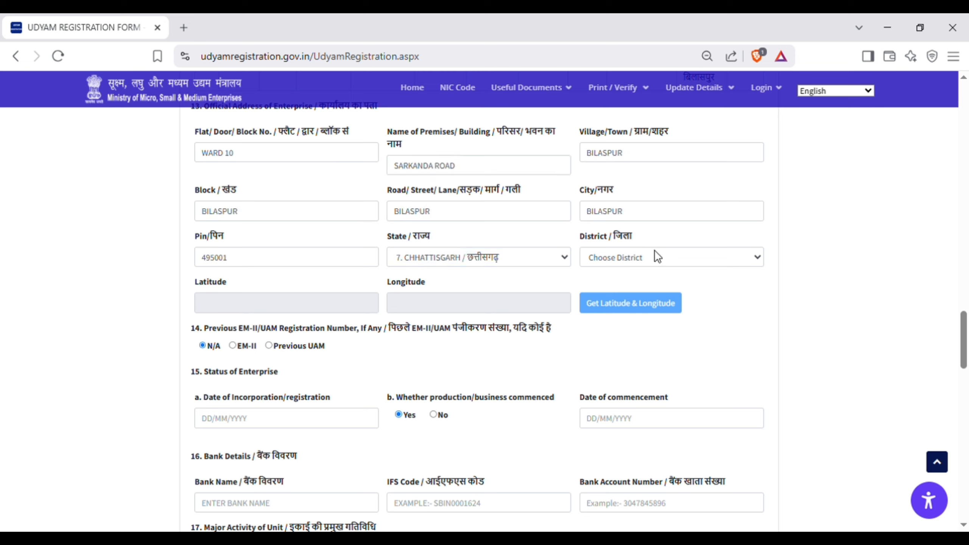
pyautogui.click(659, 262)
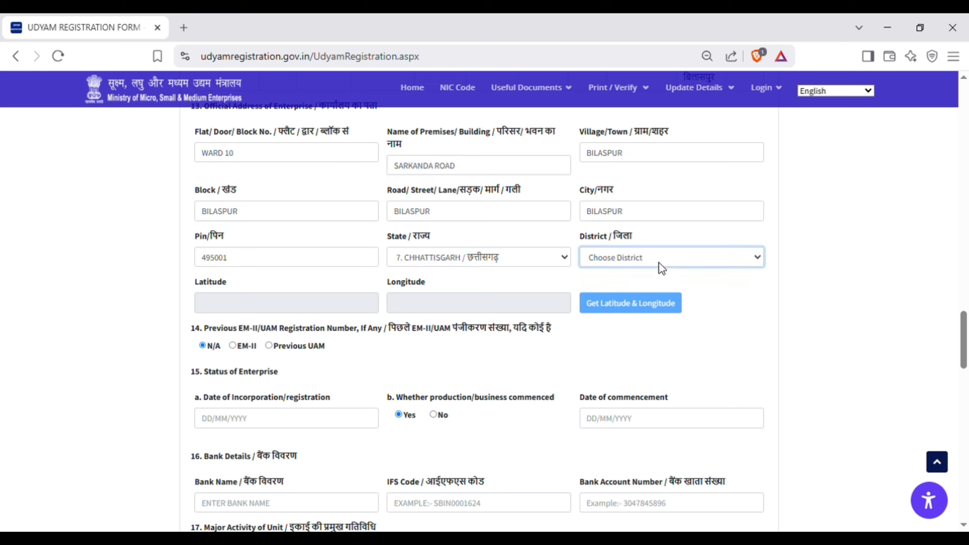
pyautogui.click(650, 395)
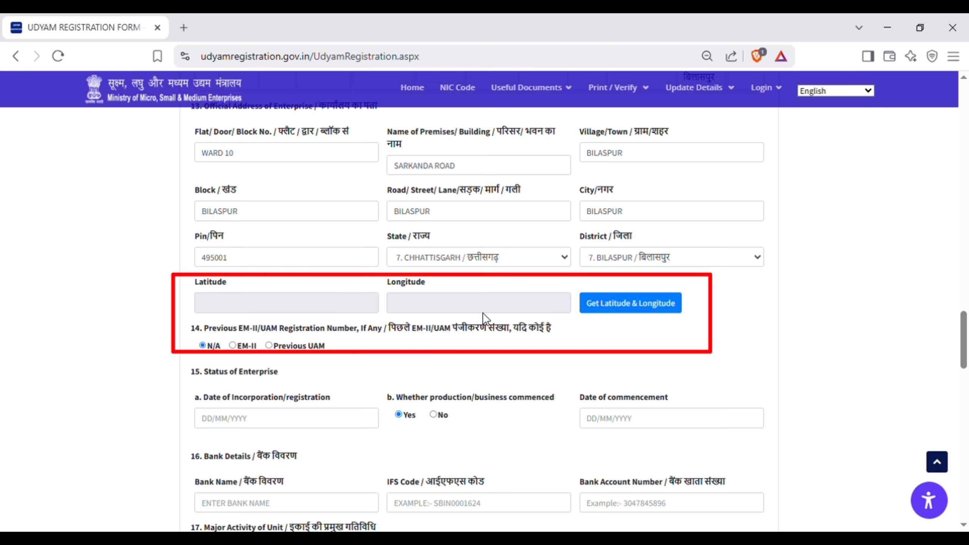
pyautogui.click(631, 306)
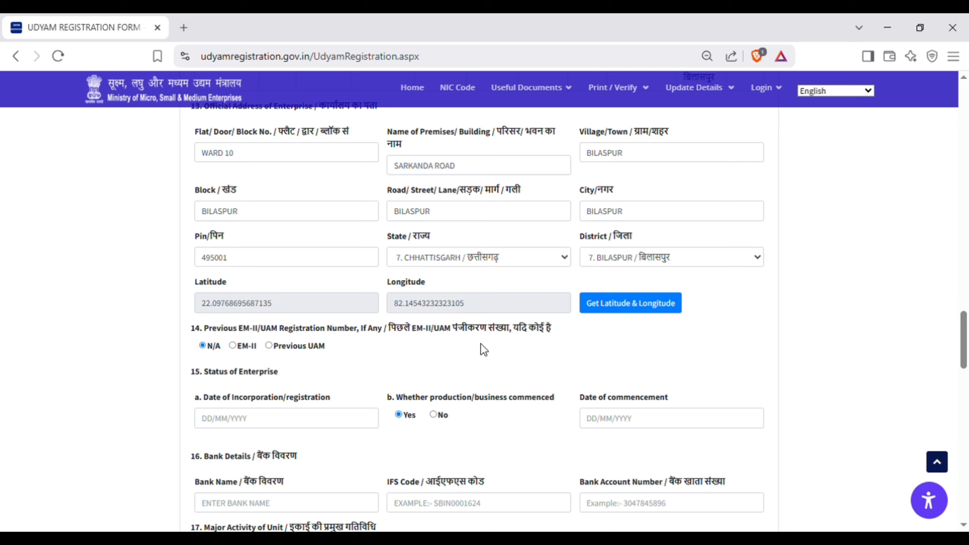
# - Set the date of incorporation to 01/01/2024
pyautogui.click(216, 420)
pyautogui.click(242, 438)
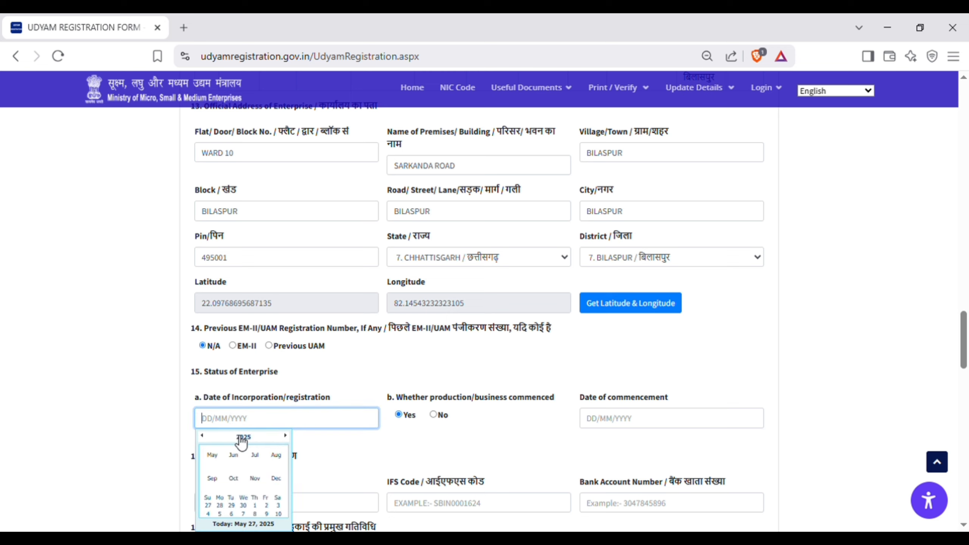
pyautogui.click(202, 436)
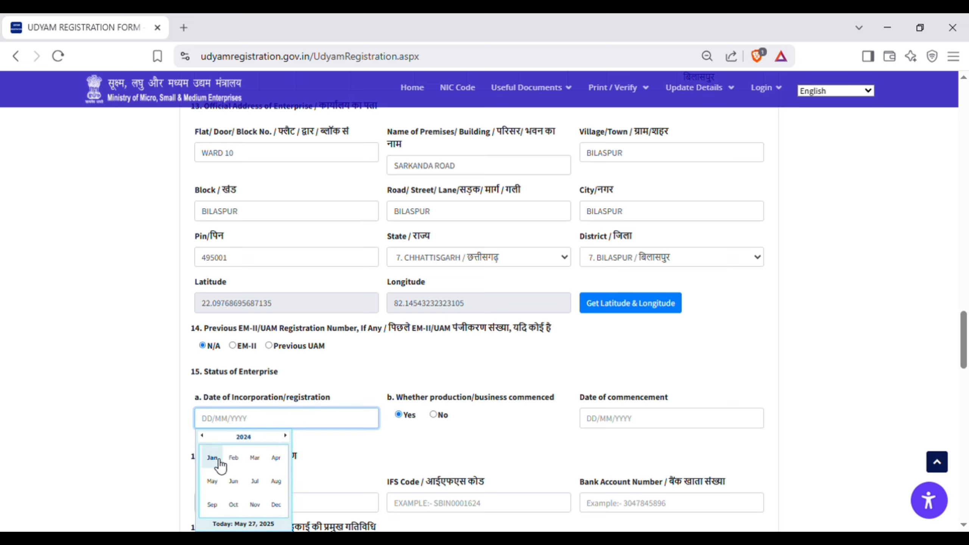
pyautogui.click(214, 458)
pyautogui.click(221, 458)
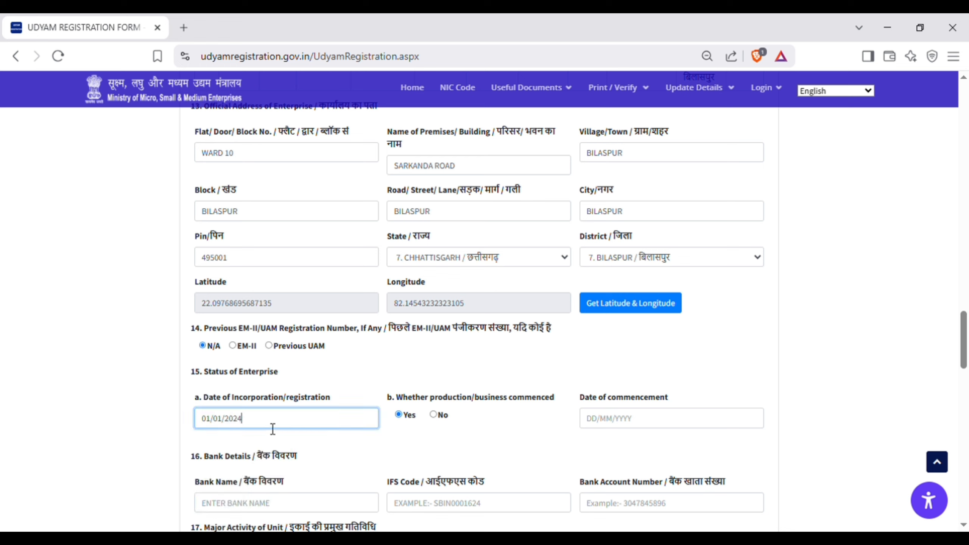
# - Set the date of commencement to 08/05/2025
pyautogui.click(616, 427)
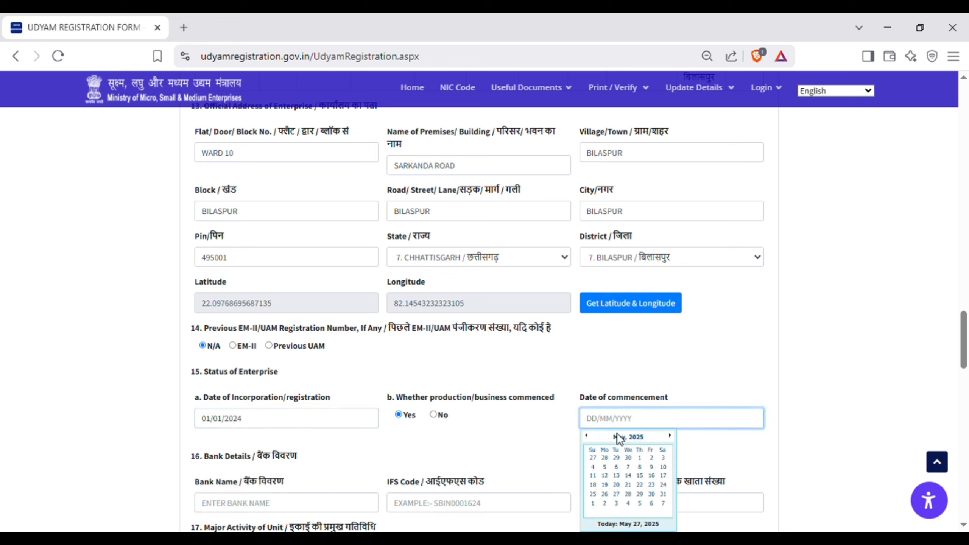
pyautogui.click(640, 468)
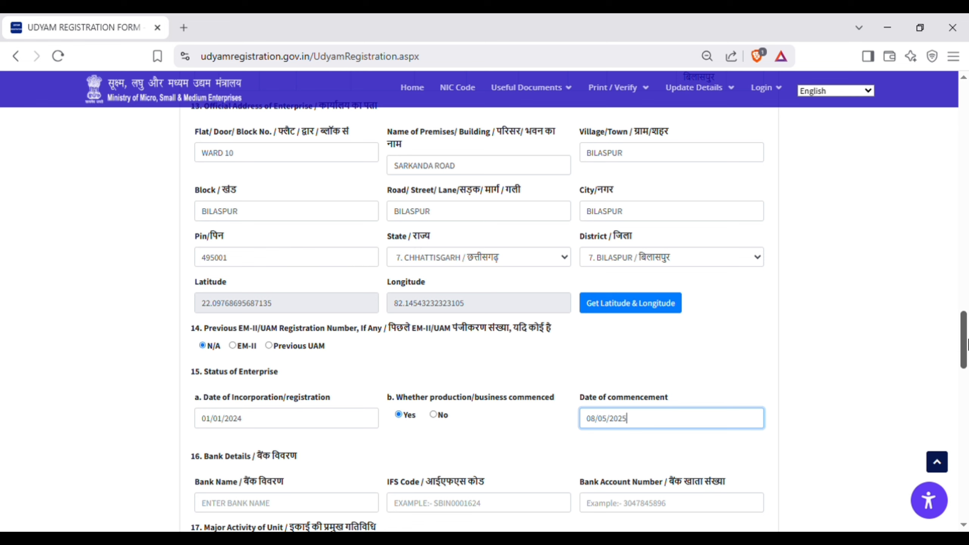
pyautogui.scroll(-8, 288, 167)
# - Enter INDIAN BANK as the bank name along with its IFS code
pyautogui.click(288, 164)
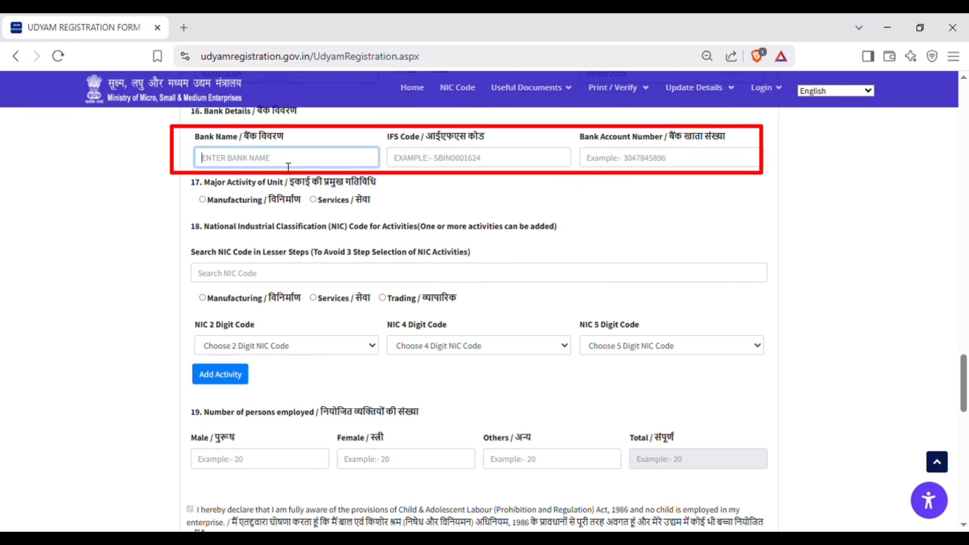
pyautogui.write('PUN')
pyautogui.press('BackSpace')
pyautogui.press('BackSpace')
pyautogui.press('BackSpace')
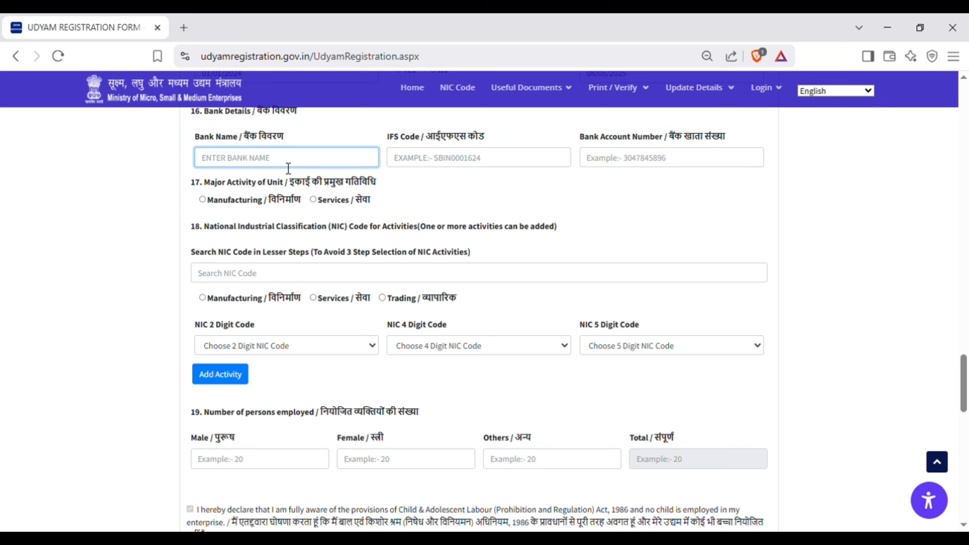
pyautogui.write('INDIAN BANK')
pyautogui.press('Tab')
pyautogui.write('IDIB')
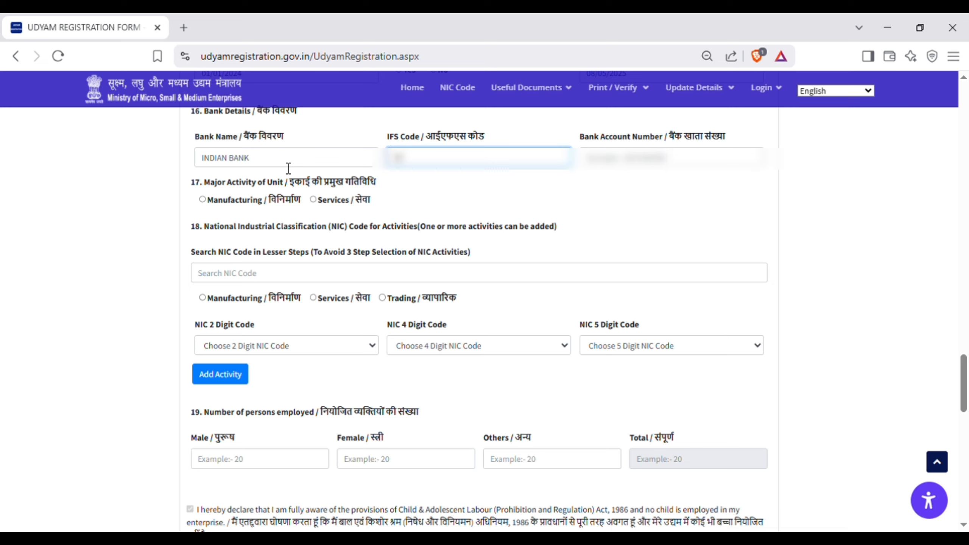
pyautogui.press('BackSpace')
pyautogui.write('B000')
pyautogui.press('BackSpace')
pyautogui.write('0A001')
# - Enter the bank account number
pyautogui.press('Tab')
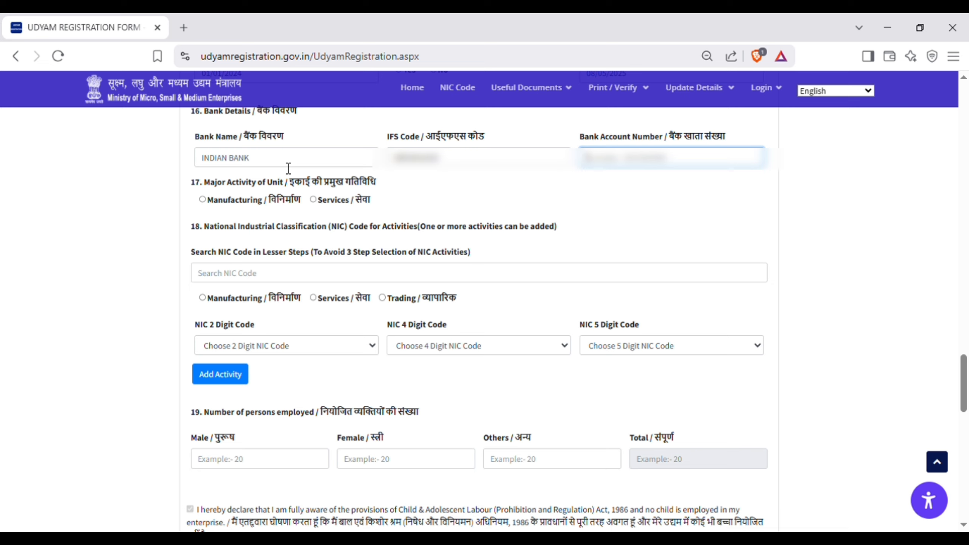
pyautogui.write('*************')
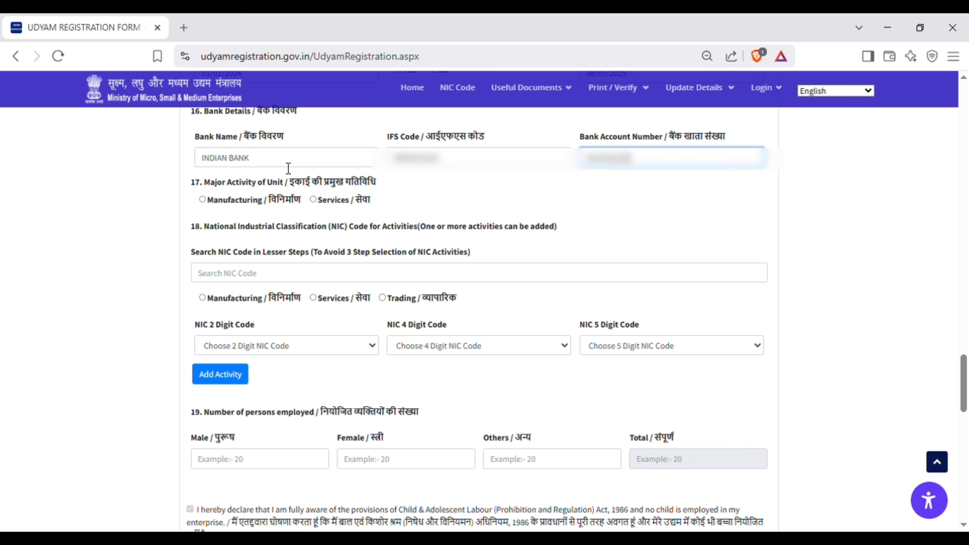
pyautogui.press('BackSpace')
pyautogui.press('Tab')
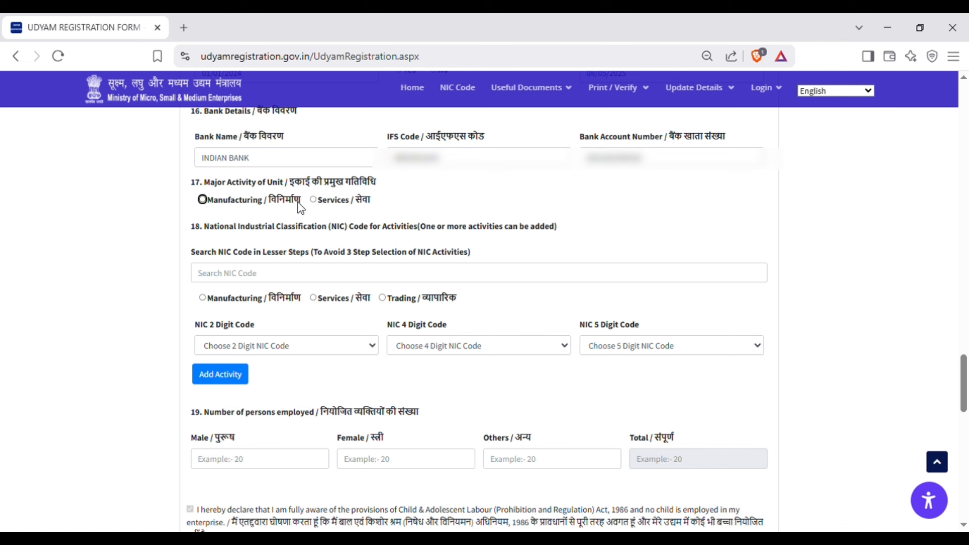
# - Choose Services as major activity and add NIC code 15122, purse and handbag manufacturing
pyautogui.click(314, 200)
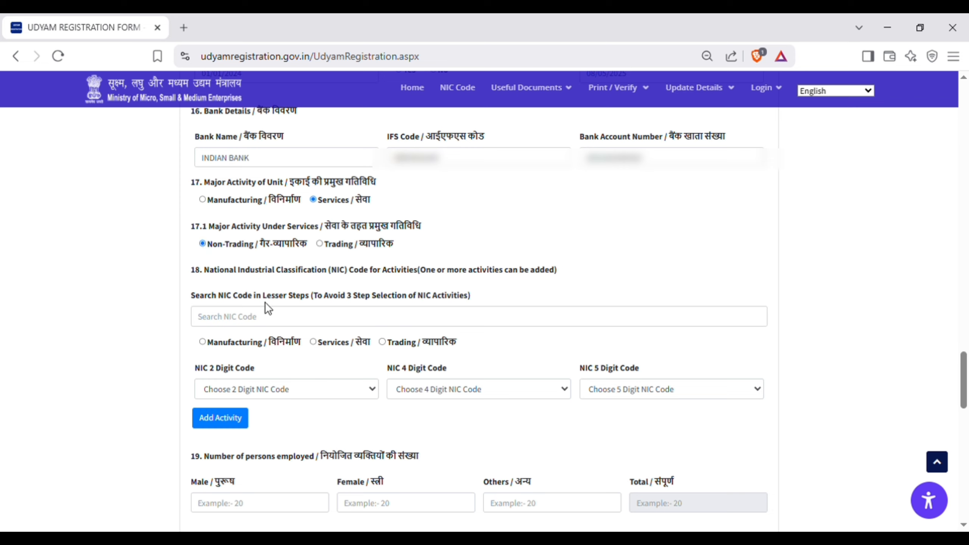
pyautogui.click(272, 328)
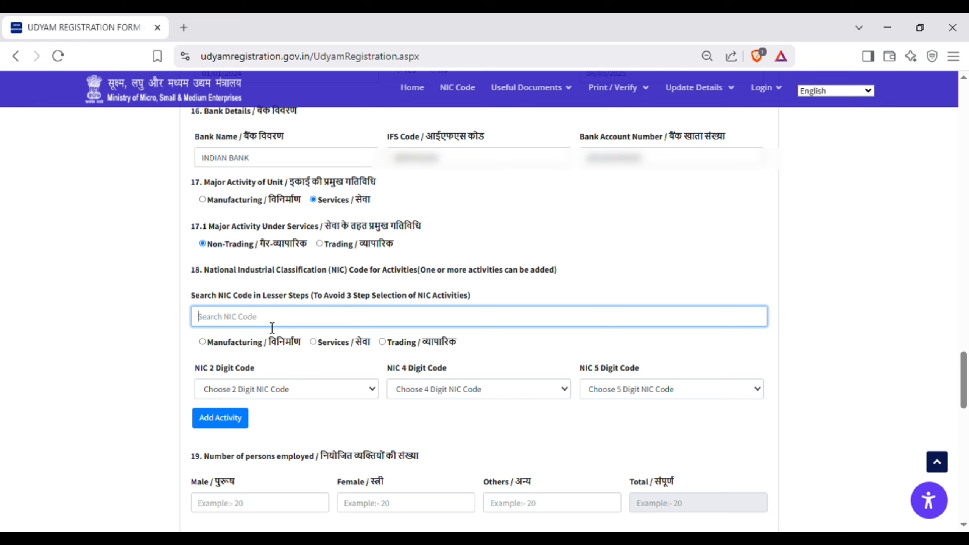
pyautogui.write('BAG')
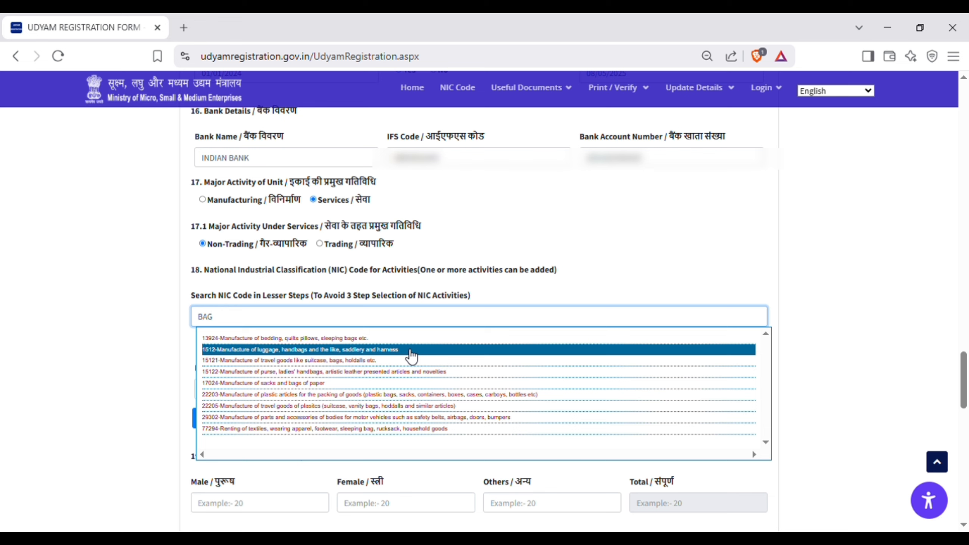
pyautogui.click(433, 374)
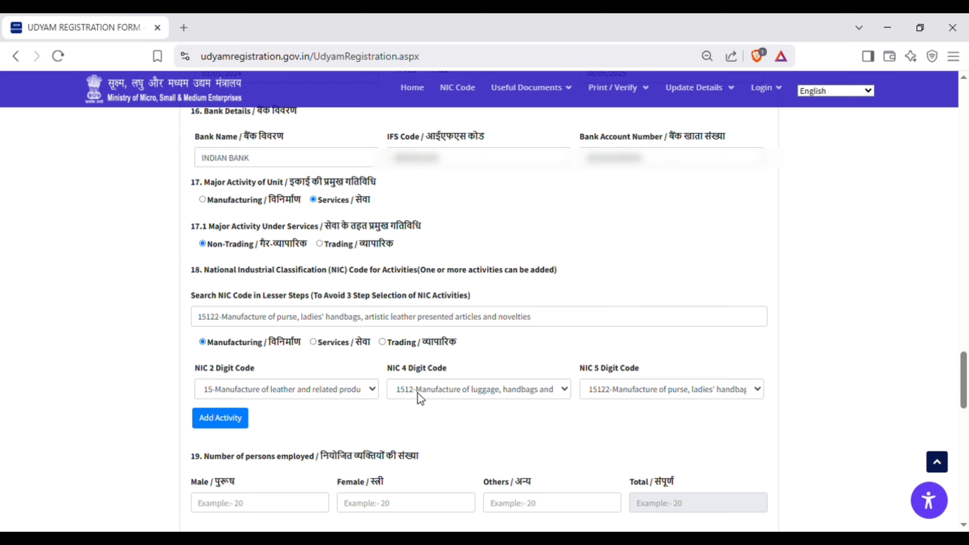
pyautogui.click(225, 418)
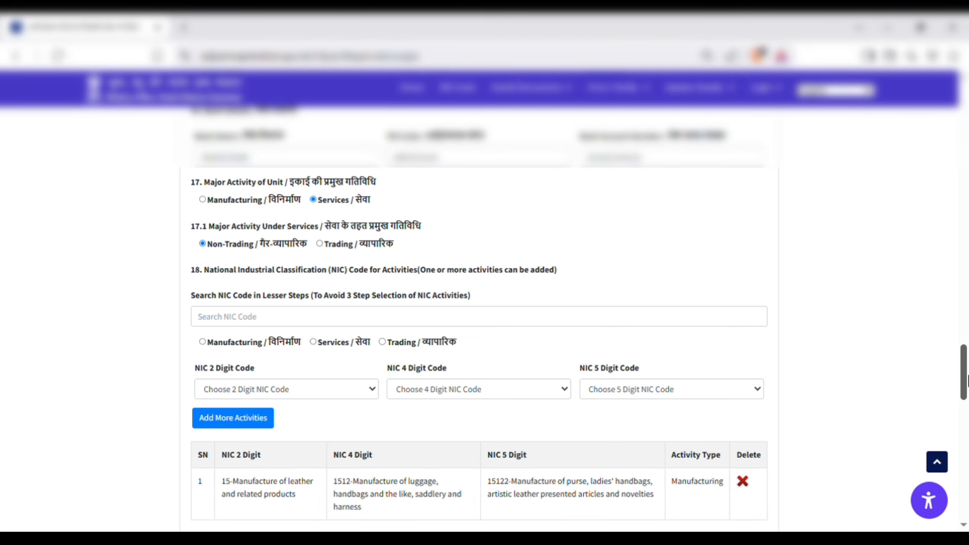
# - Enter the employee counts: 1 male, 1 female and 0 others
pyautogui.moveTo(967, 380); pyautogui.dragTo(967, 428)
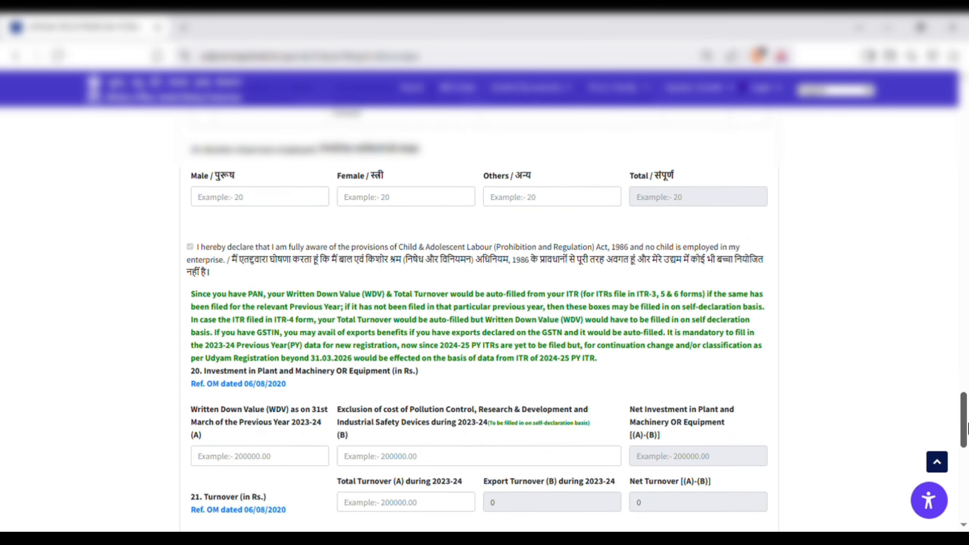
pyautogui.click(252, 200)
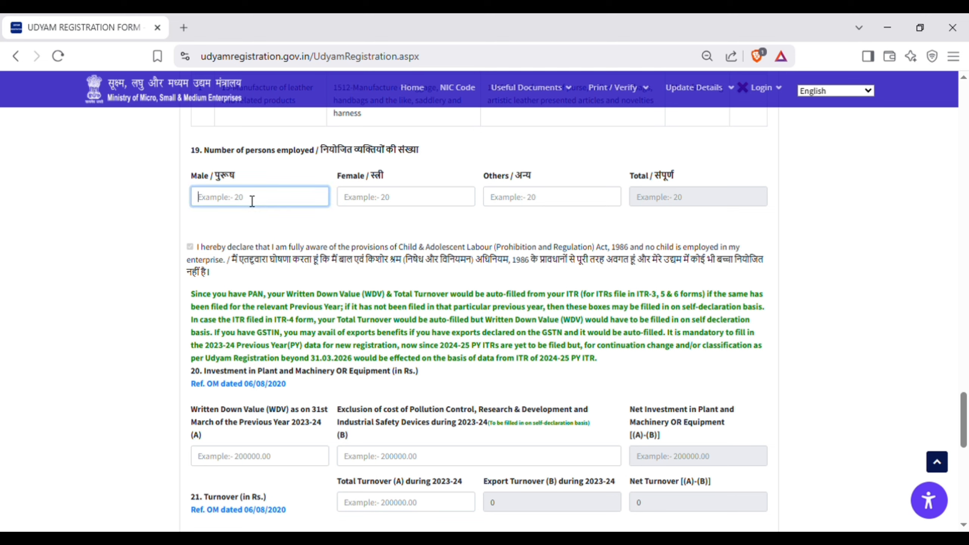
pyautogui.write('1')
pyautogui.press('Tab')
pyautogui.write('2')
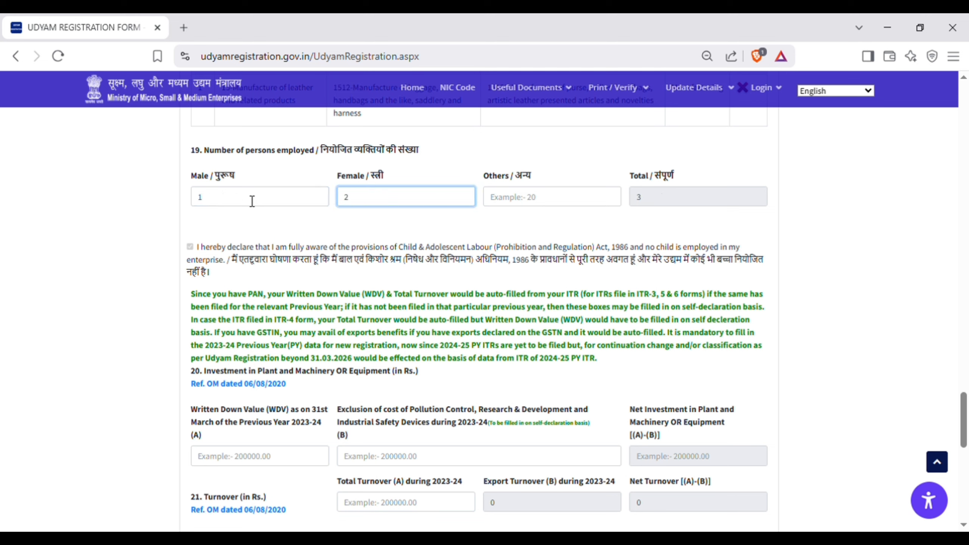
pyautogui.press('BackSpace')
pyautogui.write('1')
pyautogui.press('Tab')
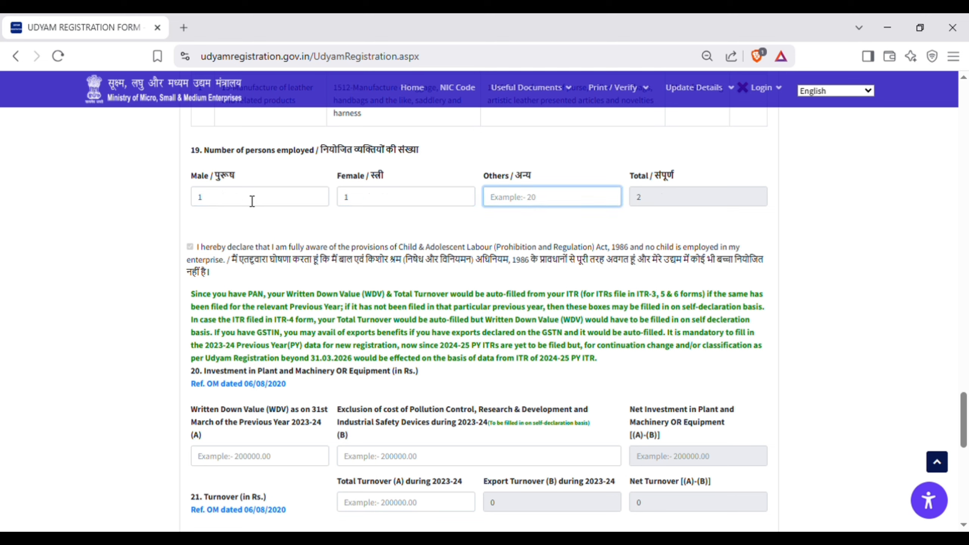
pyautogui.write('0')
pyautogui.press('Tab')
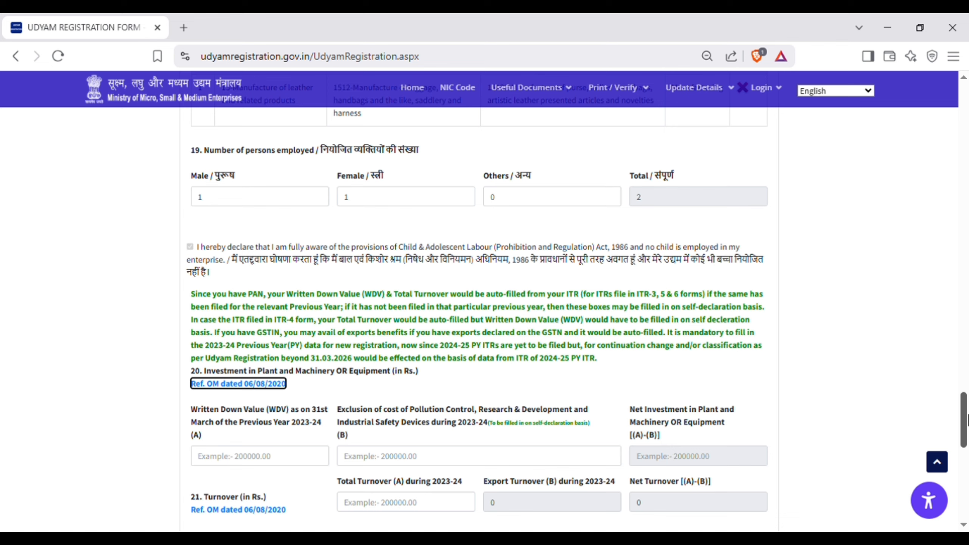
# - Enter 0 for WDV and excluded equipment cost, and 200000 as total turnover for 2023-24
pyautogui.moveTo(966, 419); pyautogui.dragTo(965, 448)
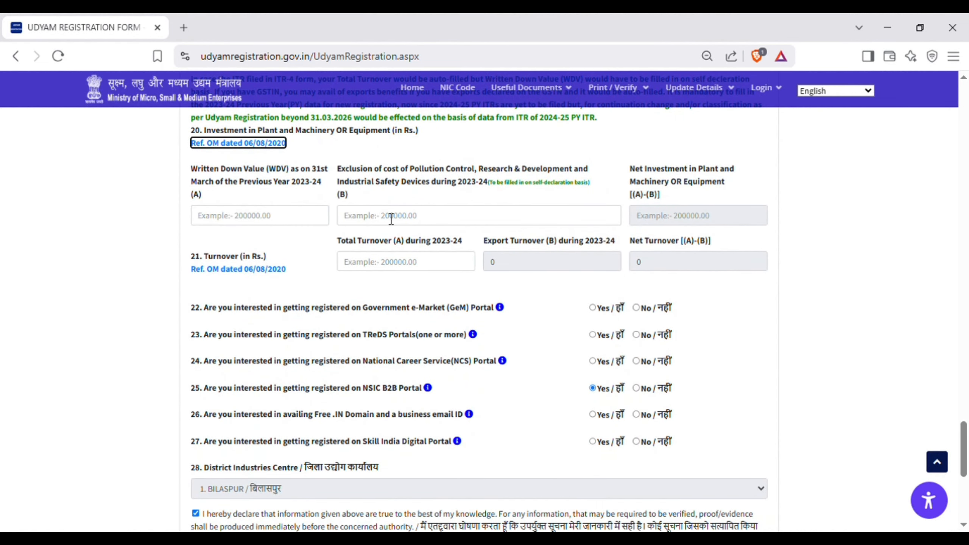
pyautogui.click(289, 218)
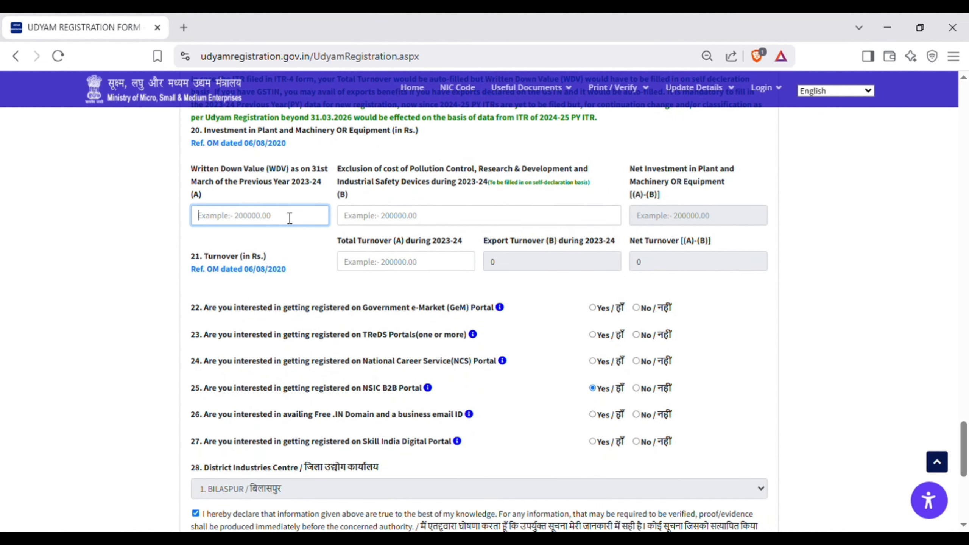
pyautogui.write('0')
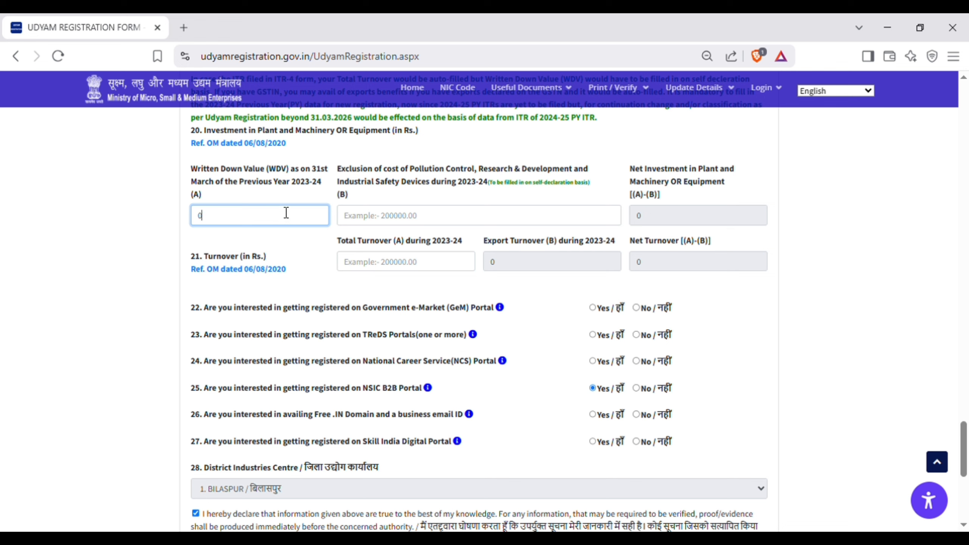
pyautogui.click(398, 216)
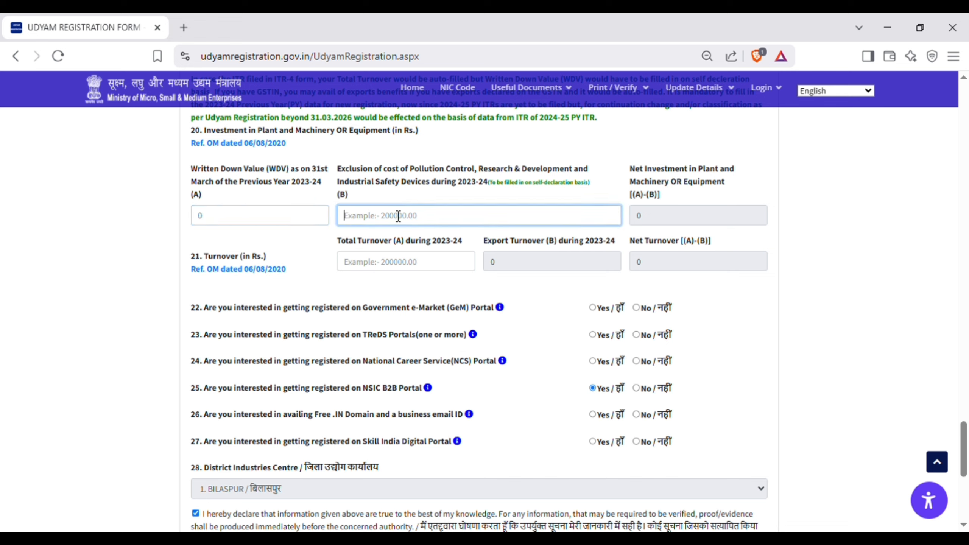
pyautogui.write('0')
pyautogui.click(420, 269)
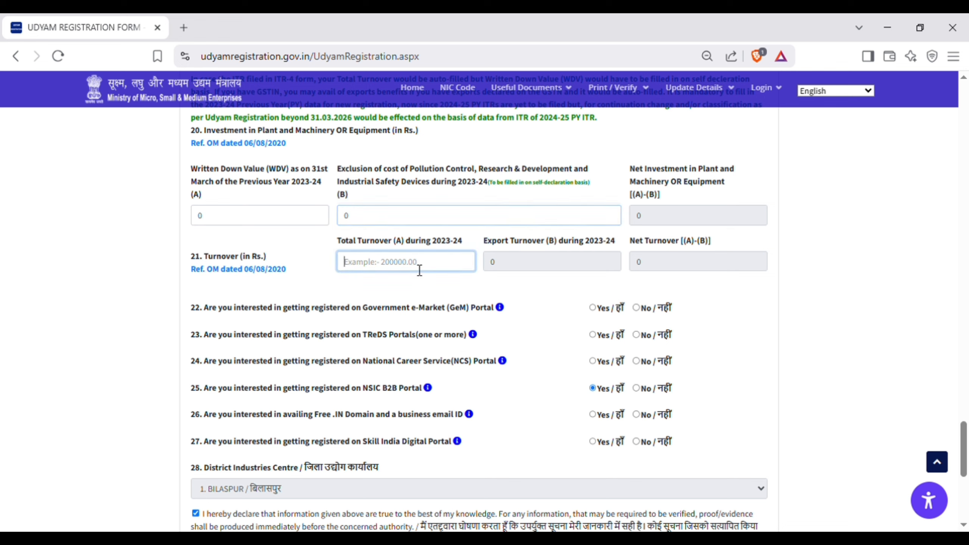
pyautogui.write('200000')
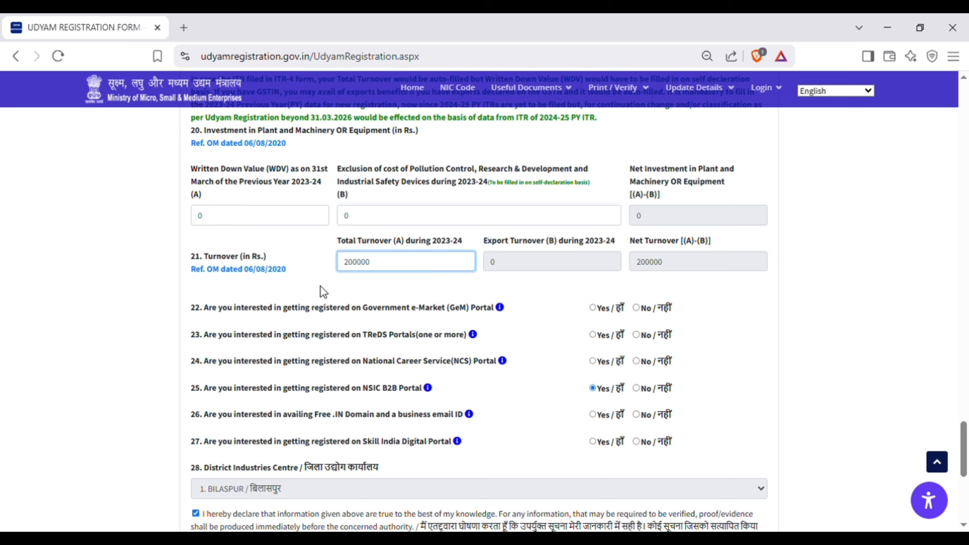
# - Answer No to the GeM, NCS, TReDS, free .IN domain and Skill India portal questions
pyautogui.click(643, 309)
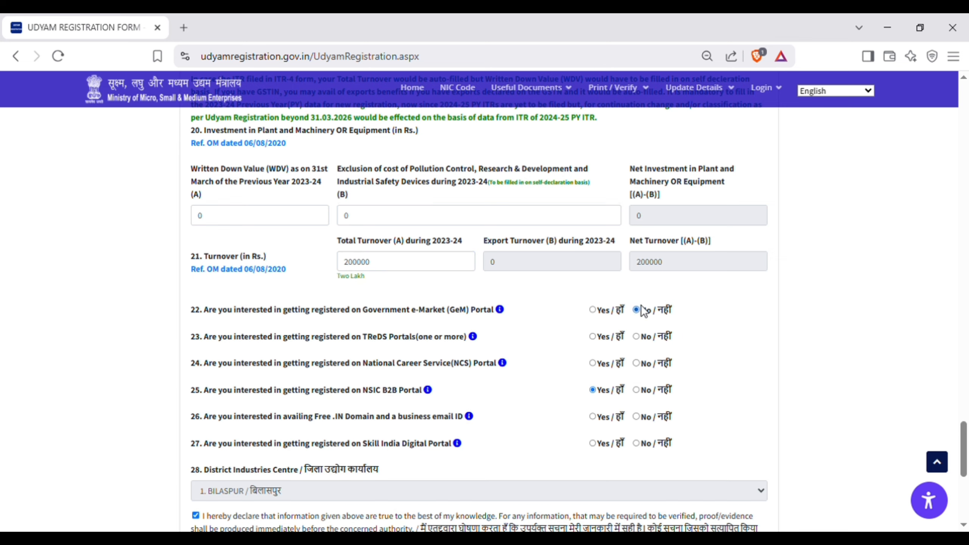
pyautogui.click(638, 364)
pyautogui.click(639, 335)
pyautogui.click(636, 416)
pyautogui.click(641, 444)
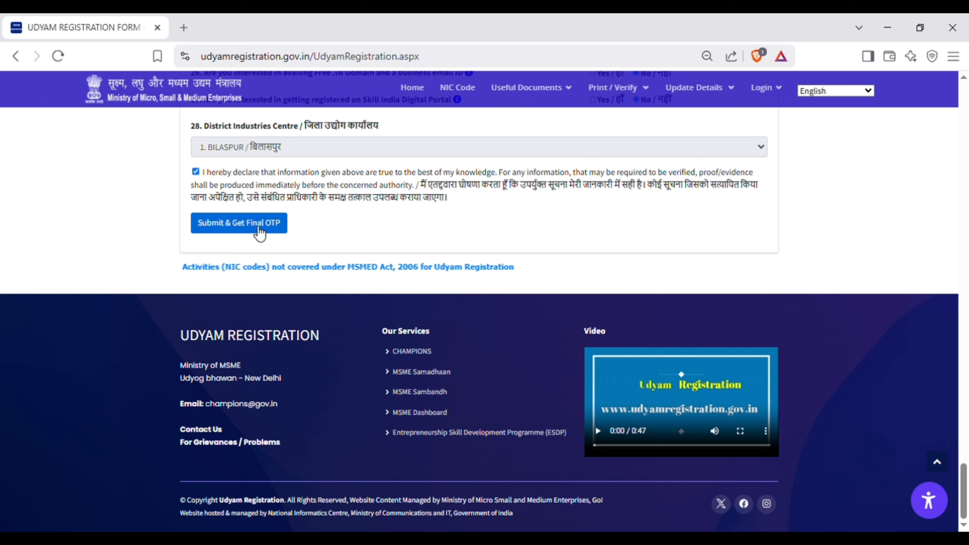
# - Request the final OTP, enter the received OTP and the captcha code, then confirm the final submission
pyautogui.click(260, 234)
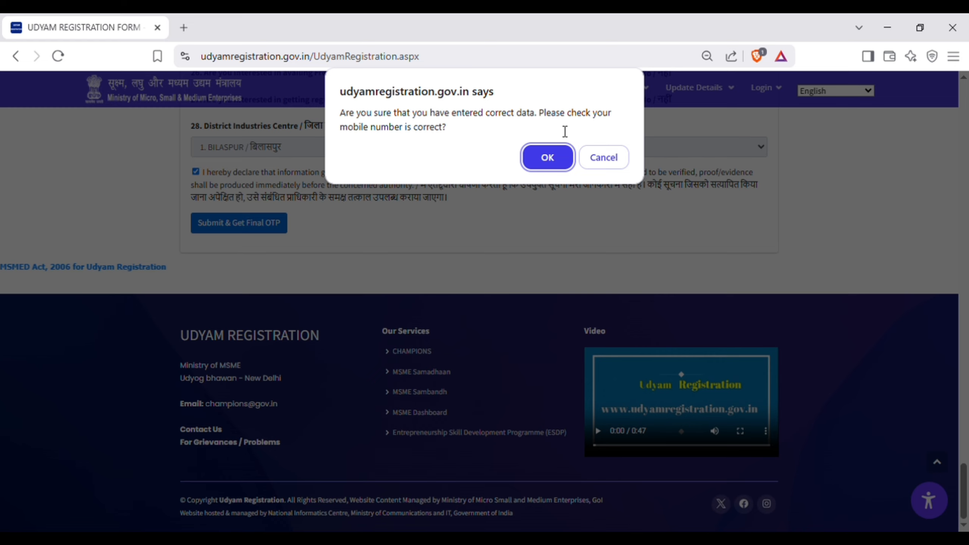
pyautogui.click(546, 157)
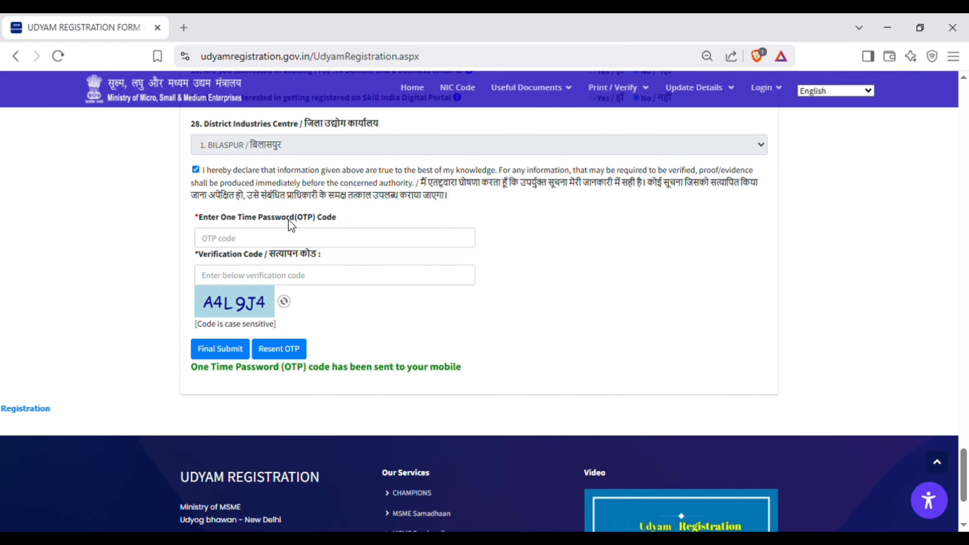
pyautogui.click(282, 237)
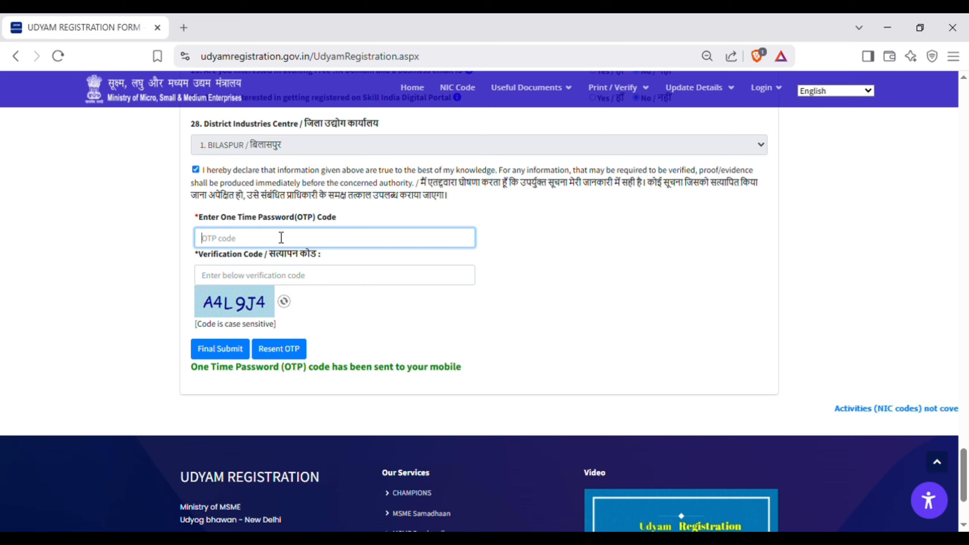
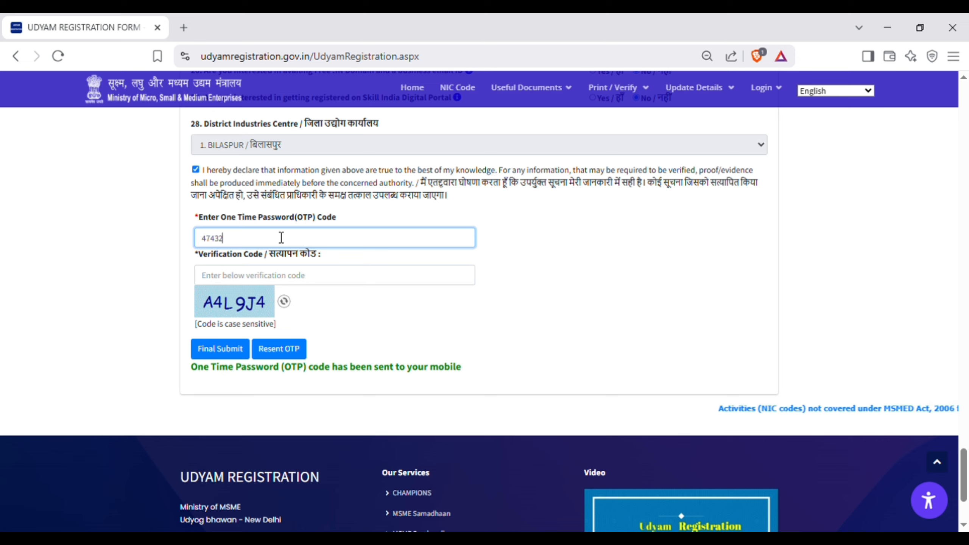
pyautogui.click(287, 284)
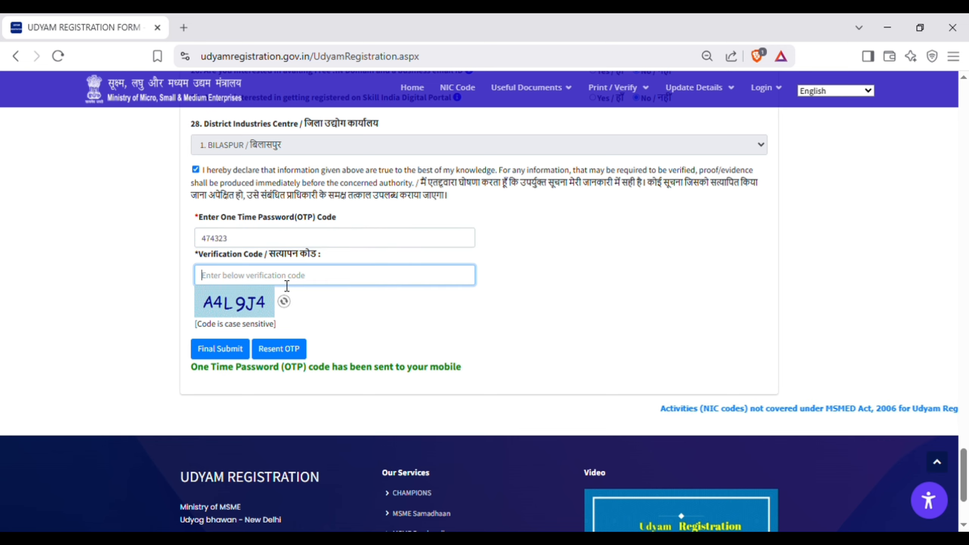
pyautogui.write('A4L')
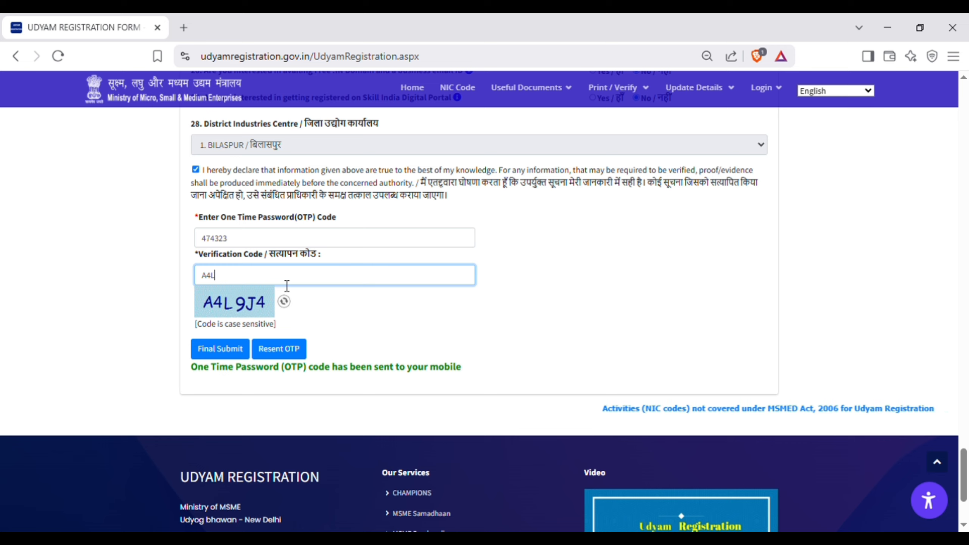
pyautogui.write('9J4')
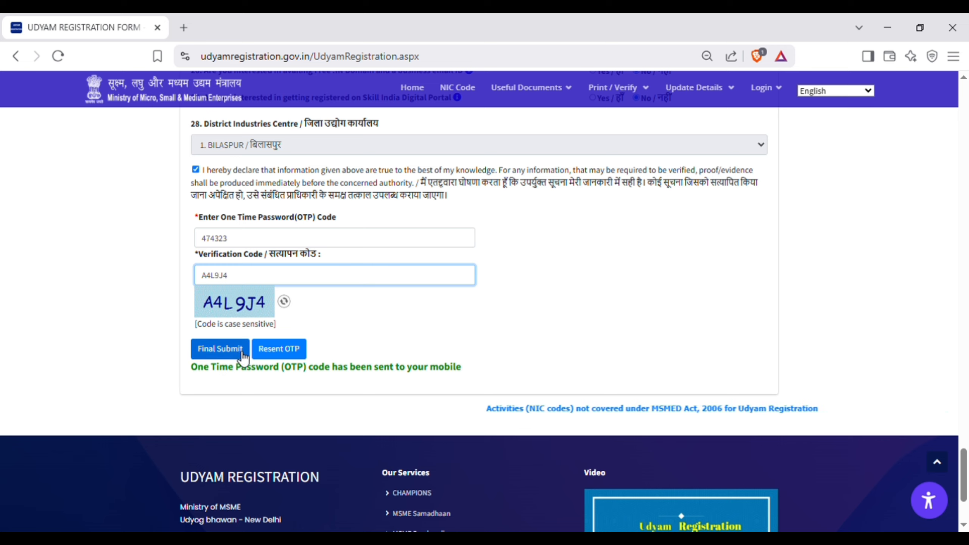
pyautogui.click(217, 349)
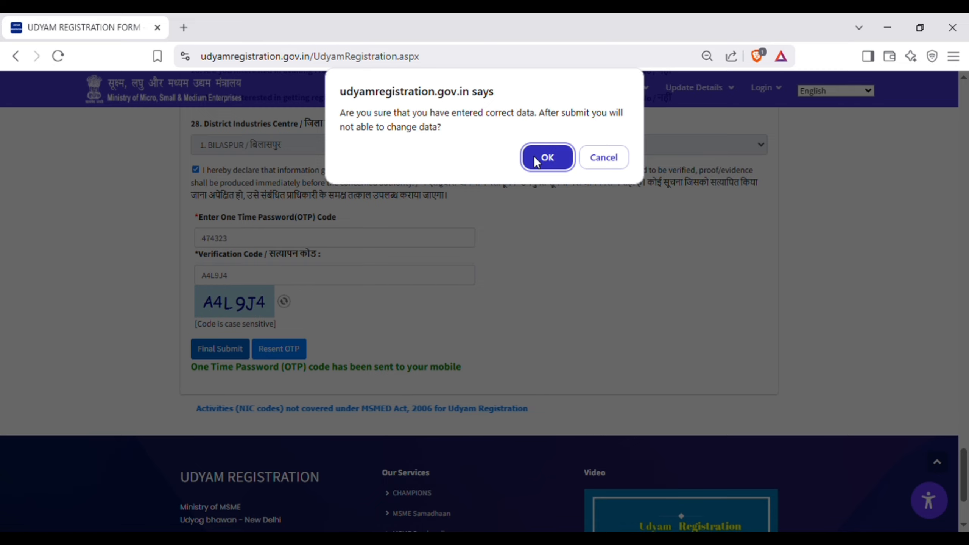
pyautogui.click(550, 160)
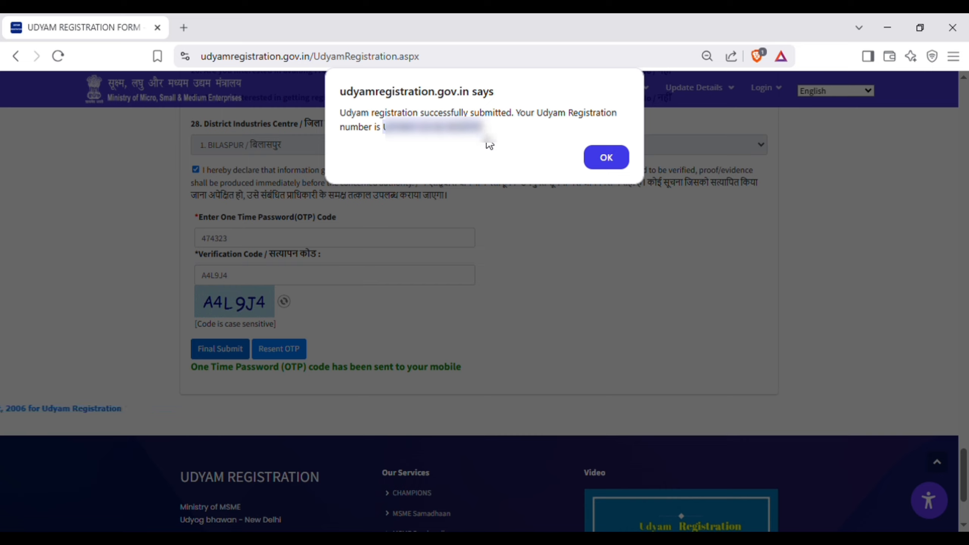
# - Acknowledge the success alert to reach the thank-you page with the registration number
pyautogui.click(608, 159)
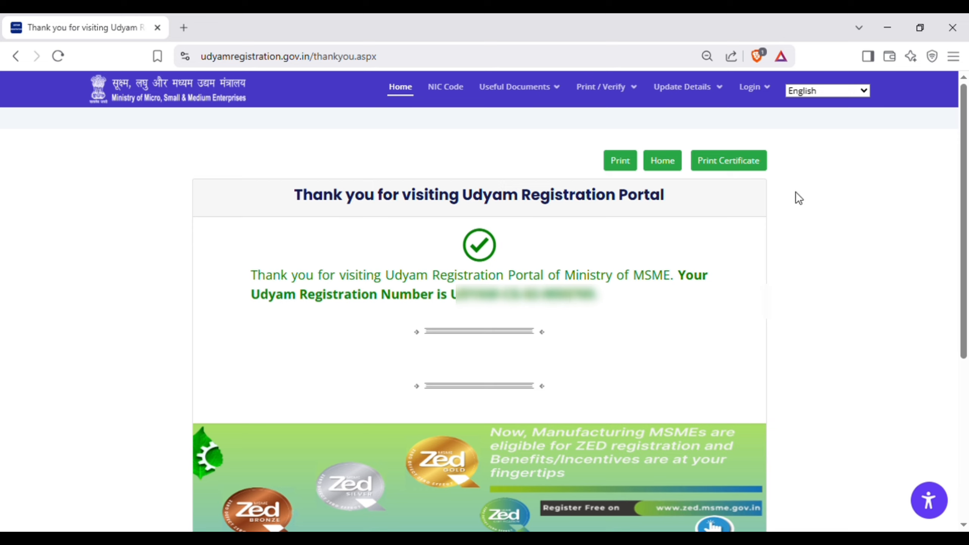
# - Go to Print Certificate, fill in the Udyam Registration Number and registered mobile number, and choose OTP on Mobile
pyautogui.click(743, 168)
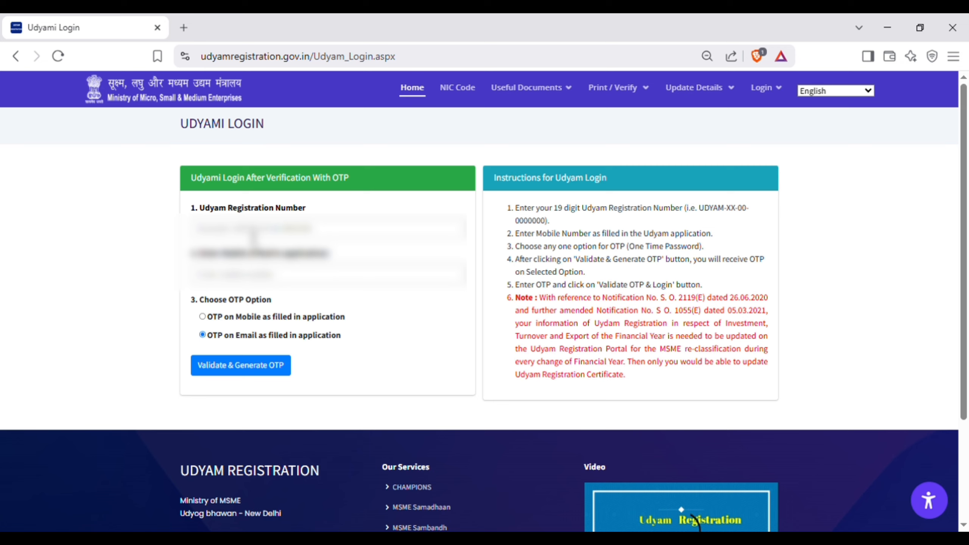
pyautogui.click(254, 237)
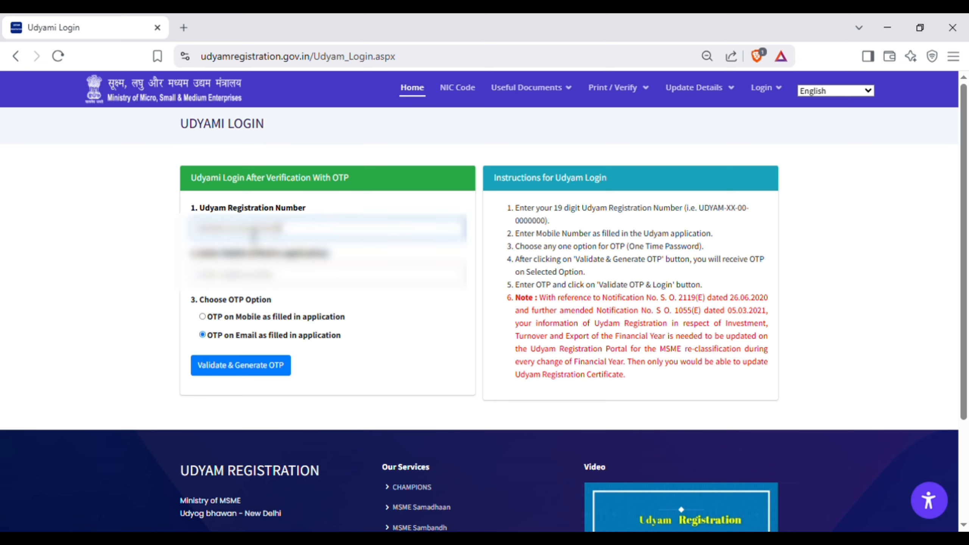
pyautogui.click(265, 275)
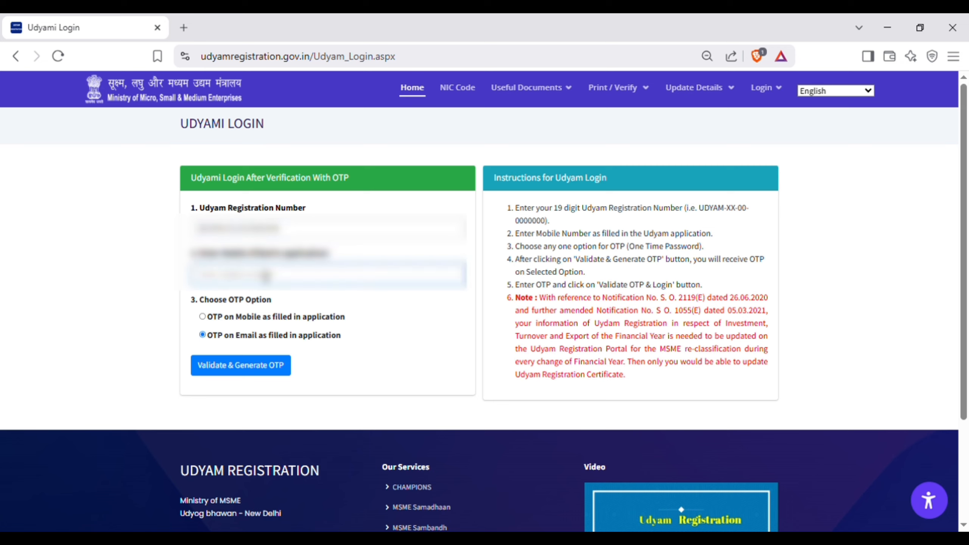
pyautogui.write('??????????')
pyautogui.click(205, 316)
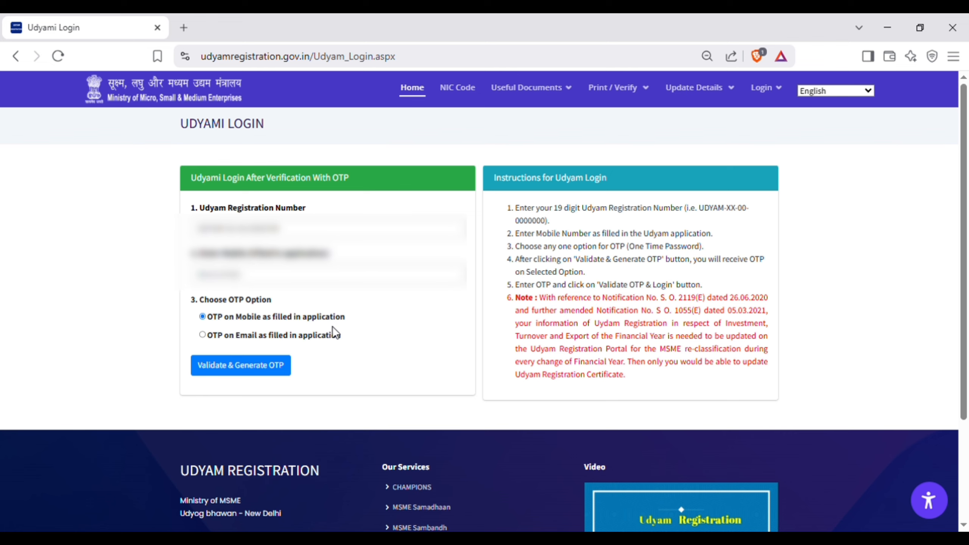
# - Generate and enter the login OTP, log in, and open the Udyam Registration Certificate
pyautogui.click(250, 372)
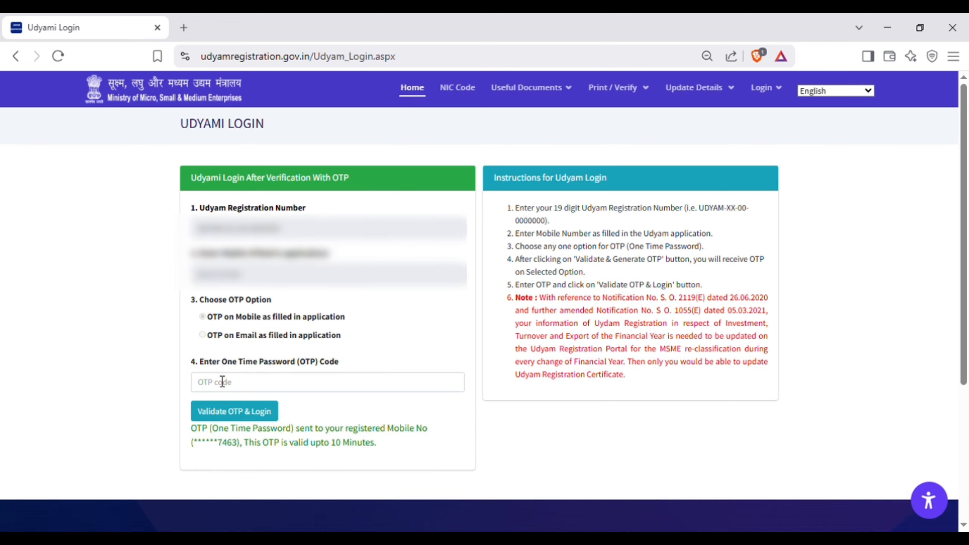
pyautogui.click(225, 395)
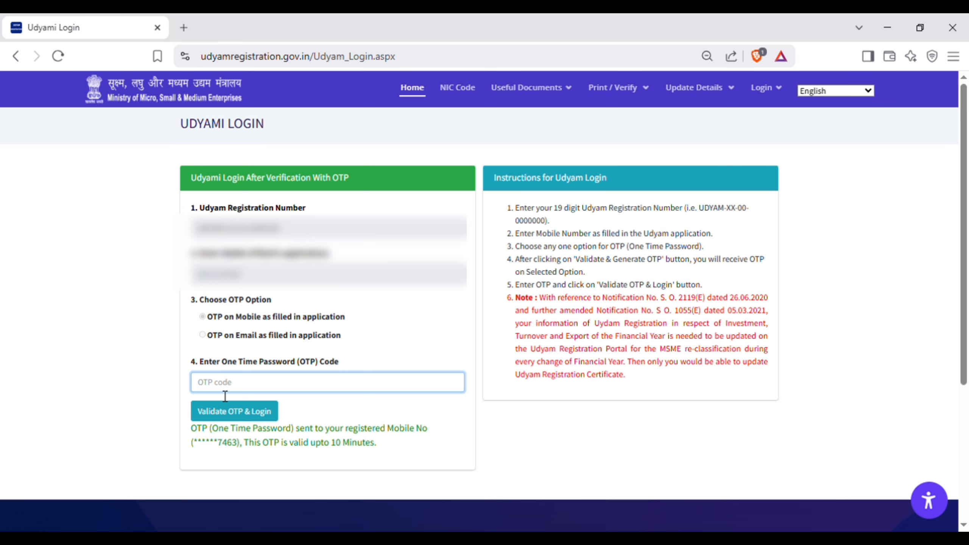
pyautogui.click(232, 416)
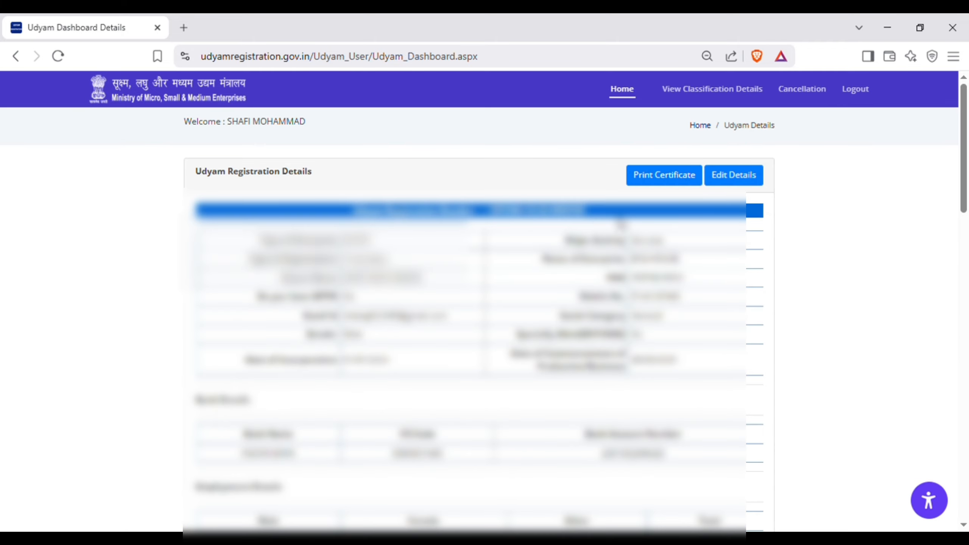
pyautogui.click(661, 180)
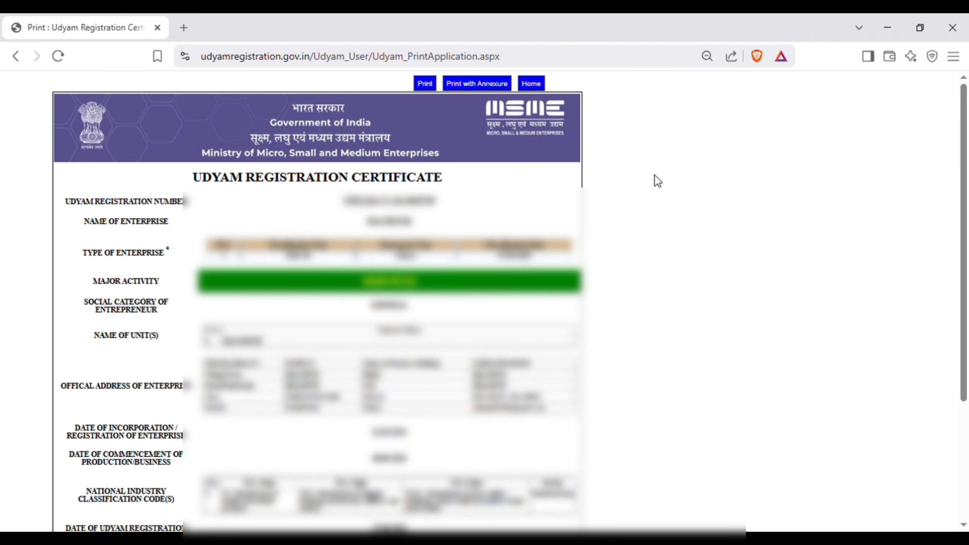